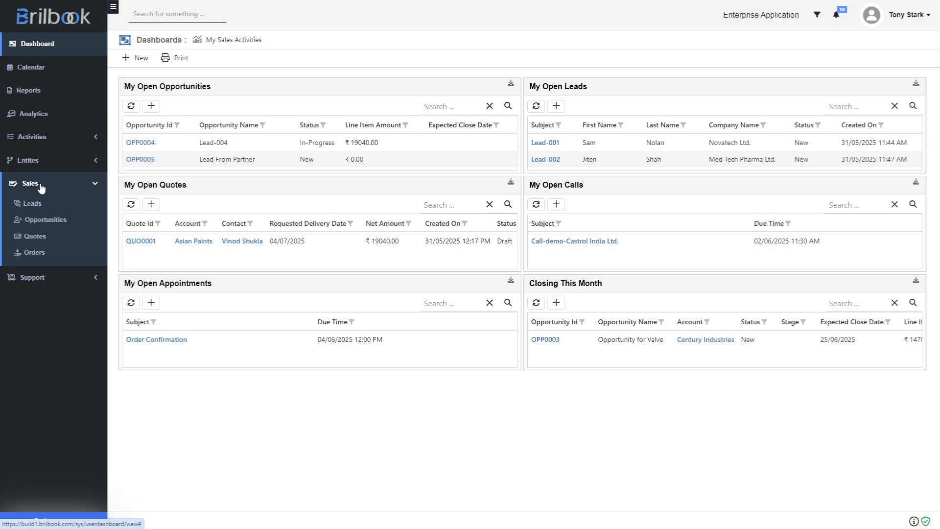
- Open order ORD0005 from the orders list and view its Self-Aligning Ball Bearing order line
left_click(34, 252)
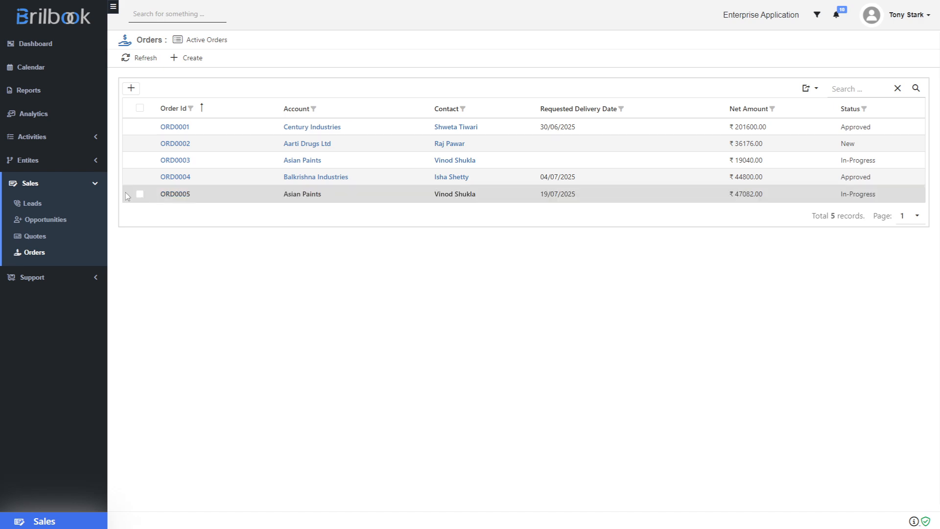
left_click(171, 194)
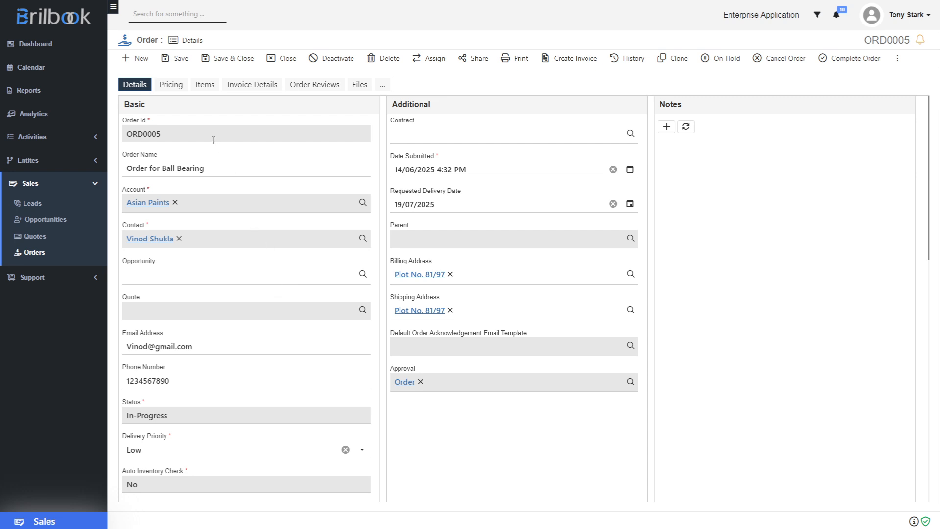
left_click(201, 86)
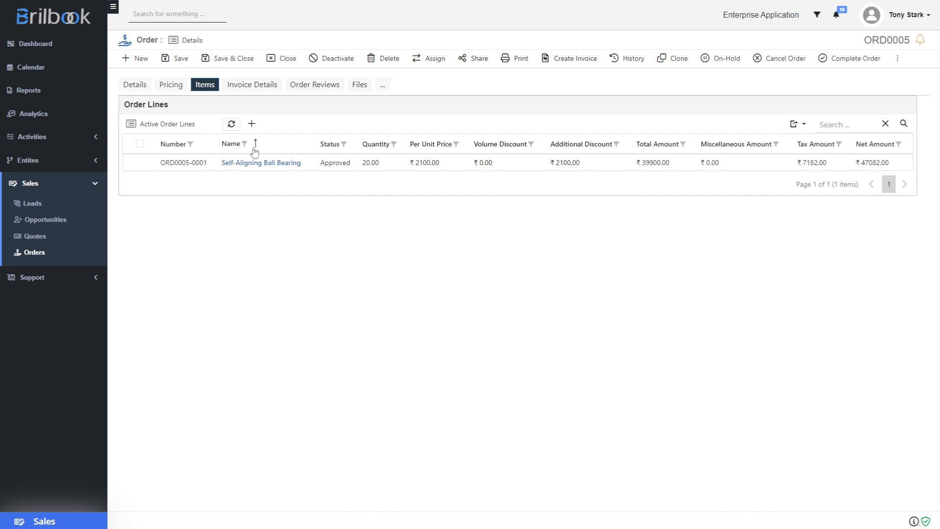
- Confirm ORD0005's Invoices grid is empty and create a new invoice from the order
left_click(251, 87)
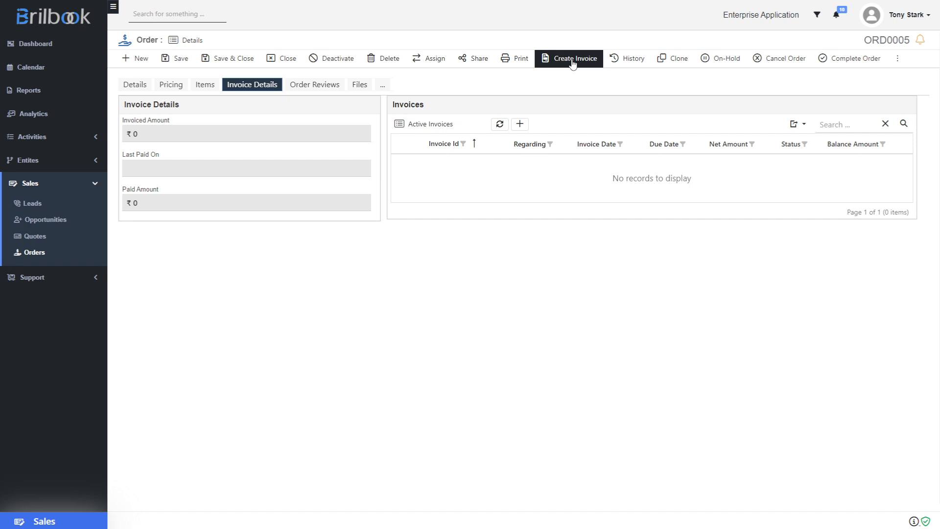
left_click(571, 60)
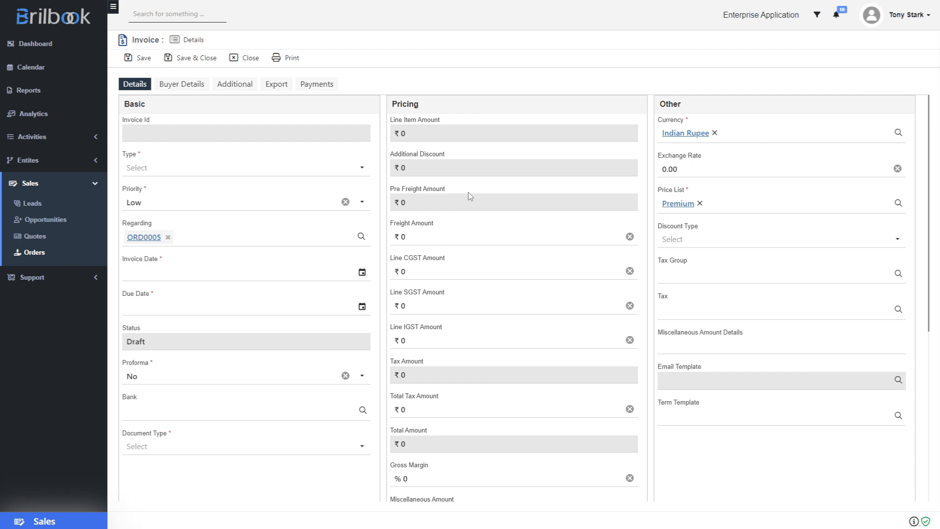
- Set invoice type Sales, priority Medium, invoice date 14/06/2025 and due date 28/06/2025
left_click(151, 173)
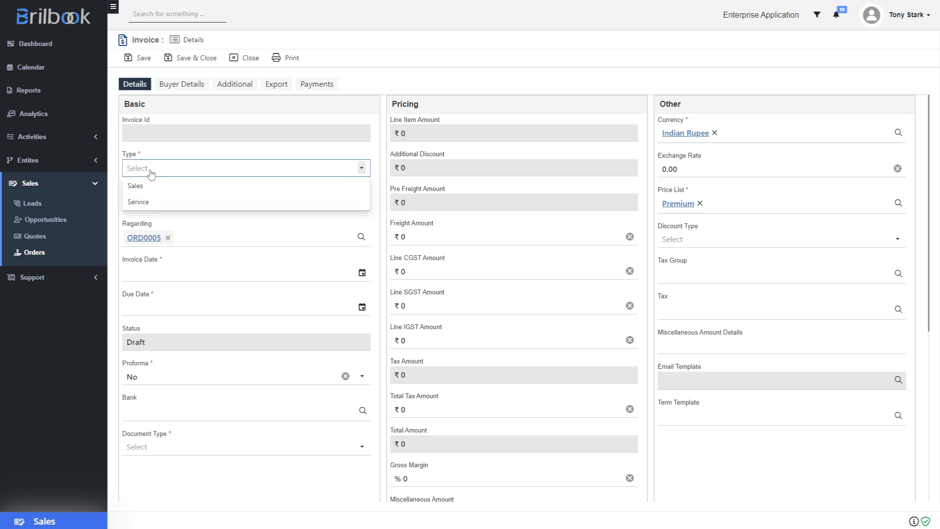
left_click(147, 186)
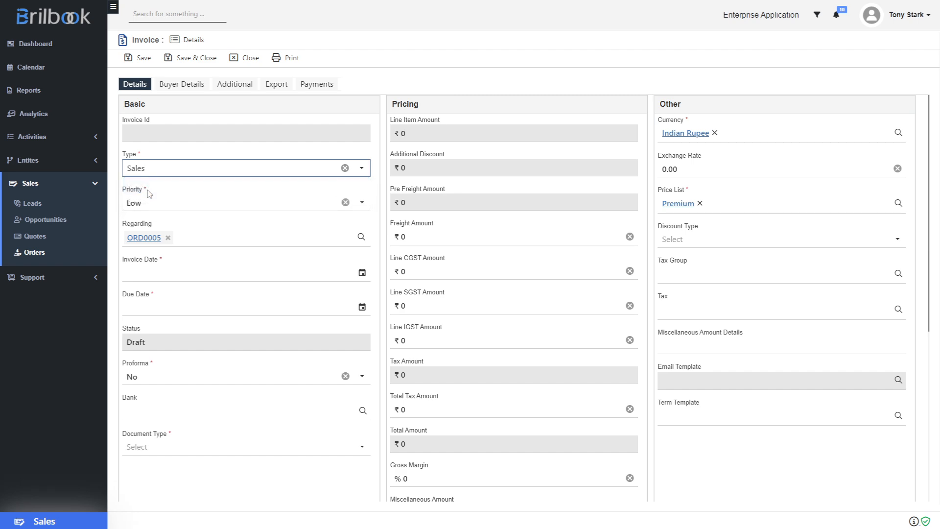
left_click(148, 205)
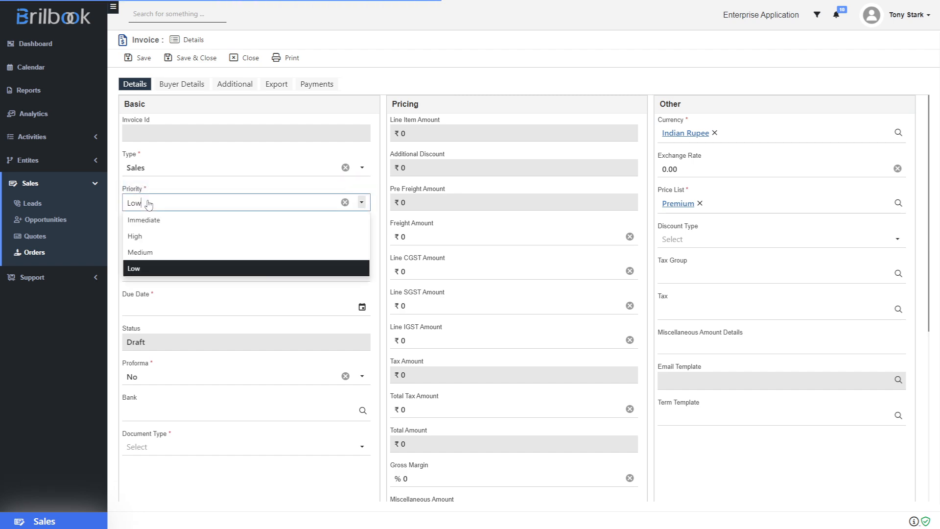
left_click(148, 252)
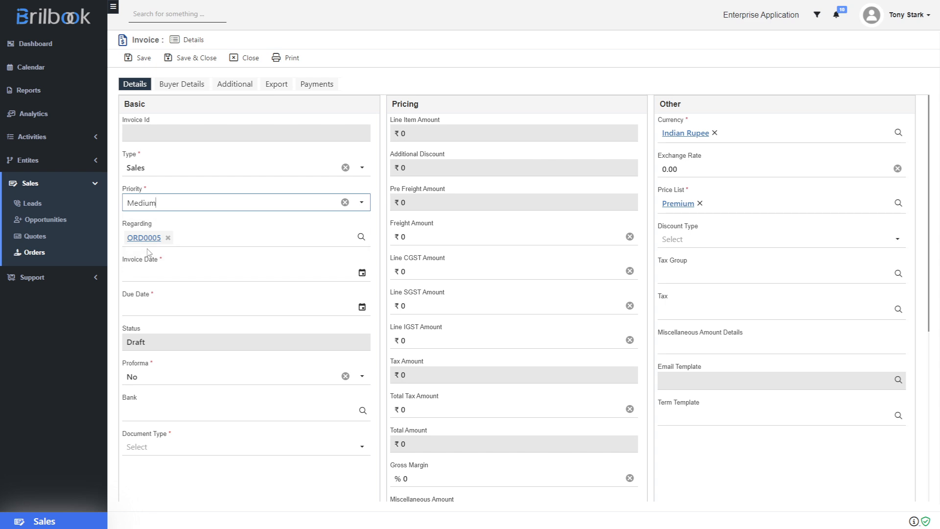
left_click(362, 273)
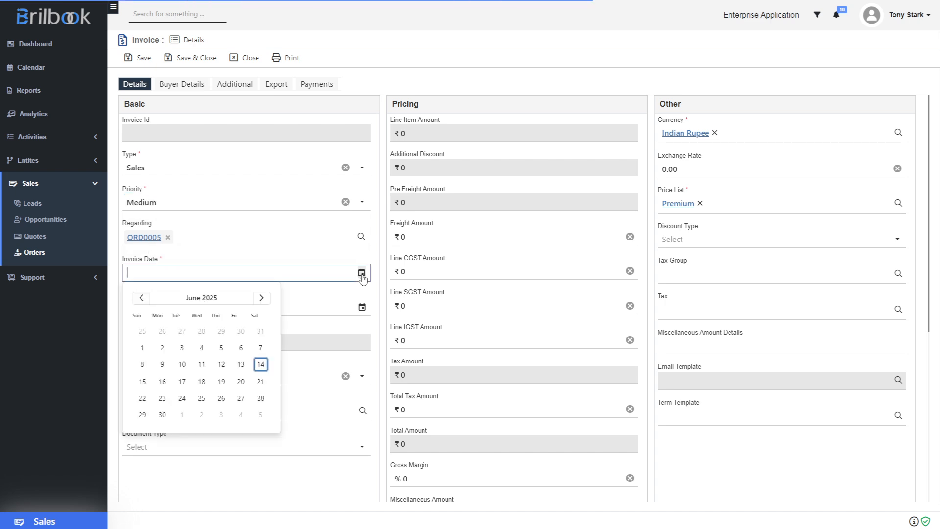
left_click(263, 366)
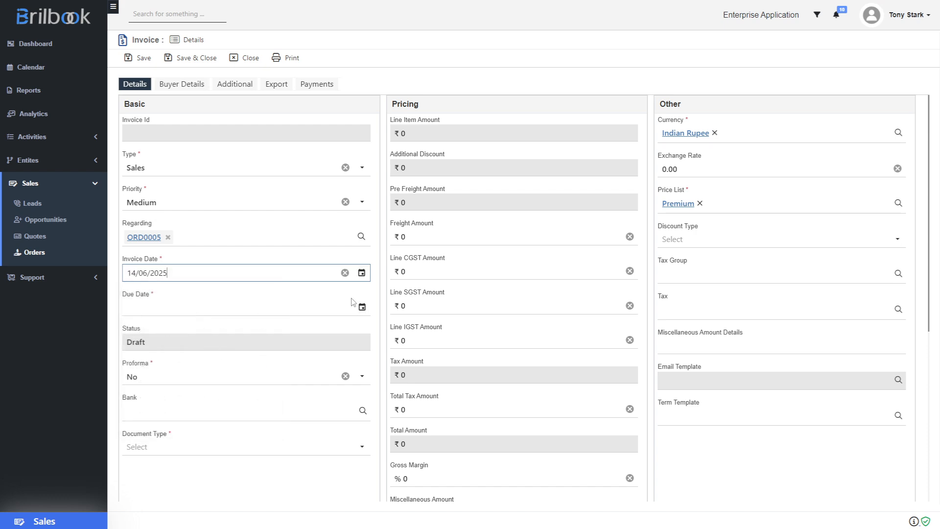
left_click(362, 307)
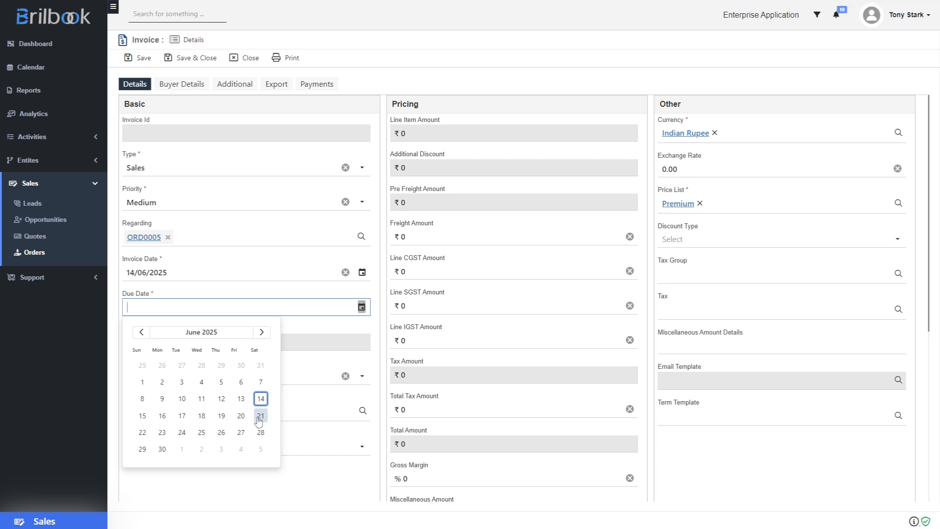
left_click(260, 432)
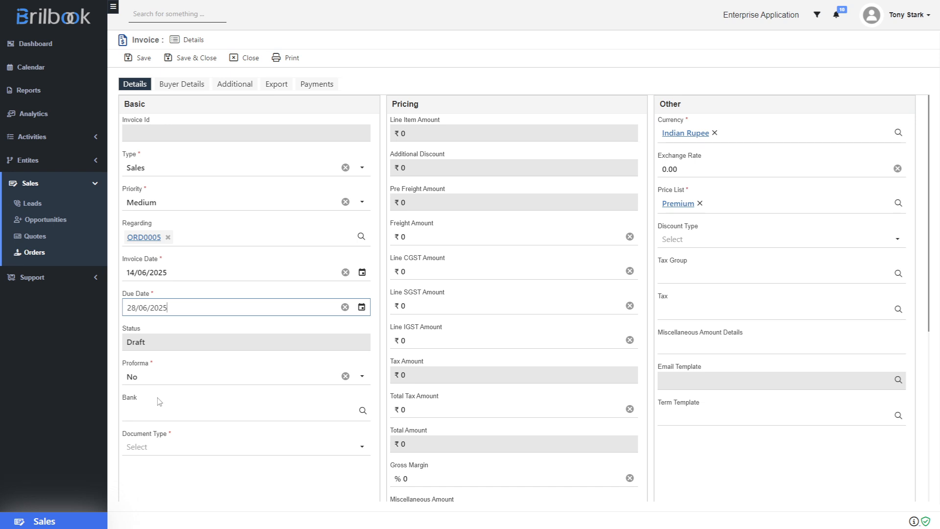
- Set document type INV and apply Invoice Template as the term template
left_click(171, 448)
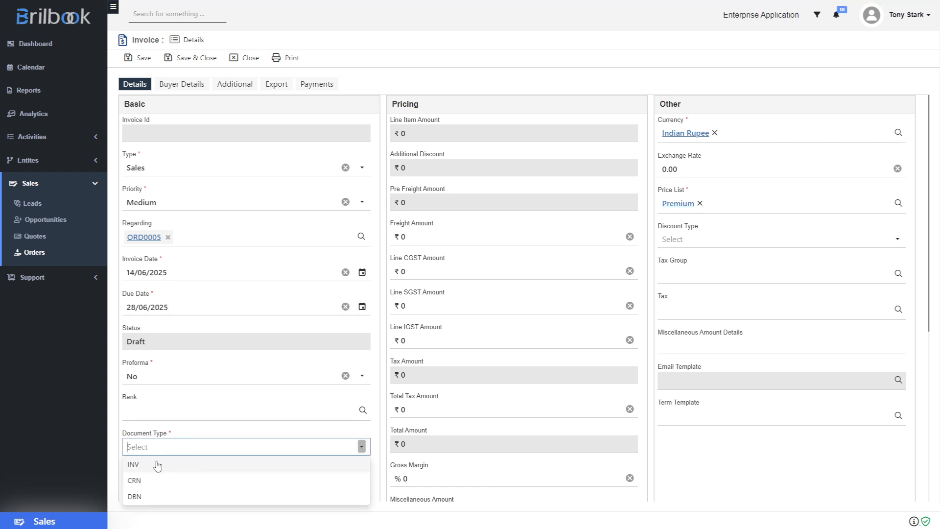
left_click(157, 465)
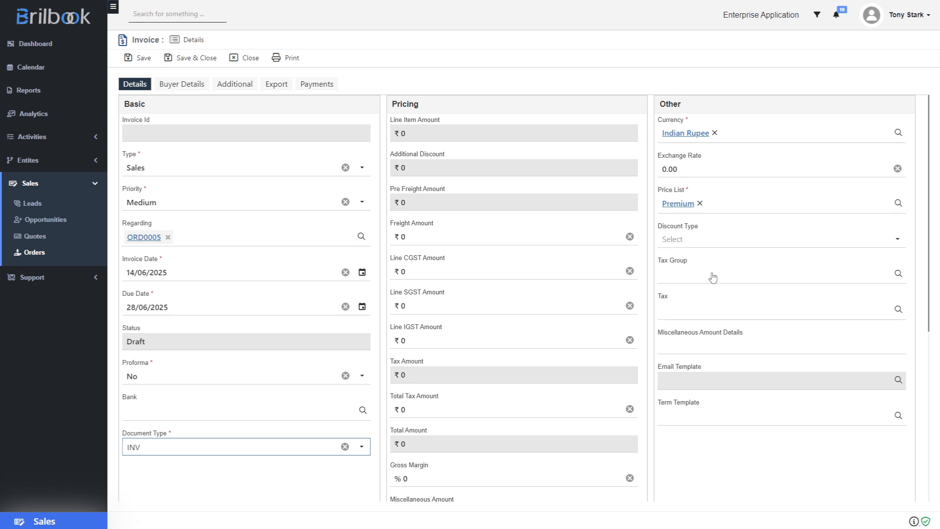
left_click(702, 421)
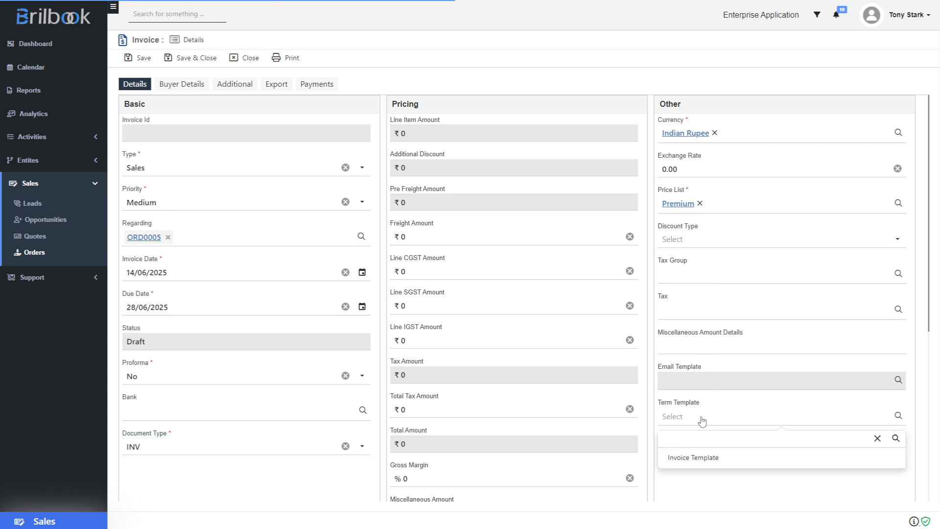
left_click(698, 462)
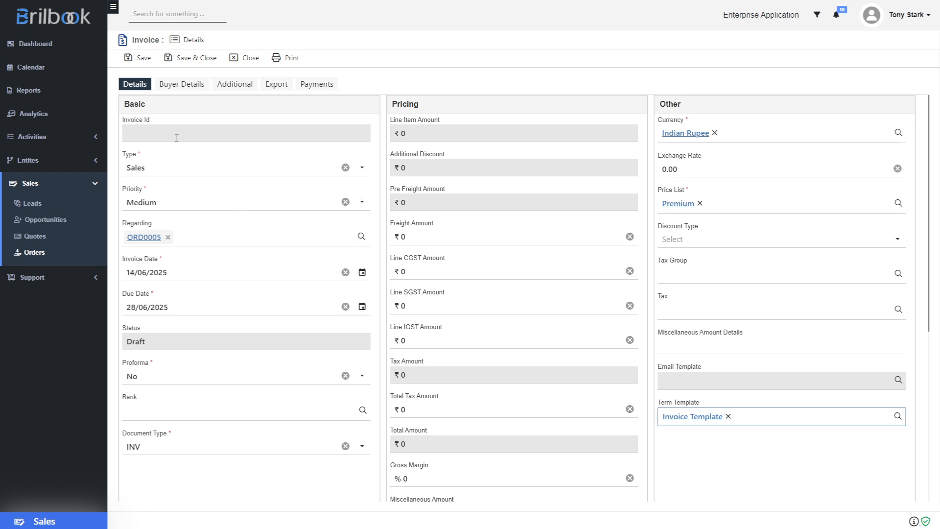
- In Buyer Details, set place of supply 29, payment term Net 15, shipping method To be Confirmed
left_click(176, 89)
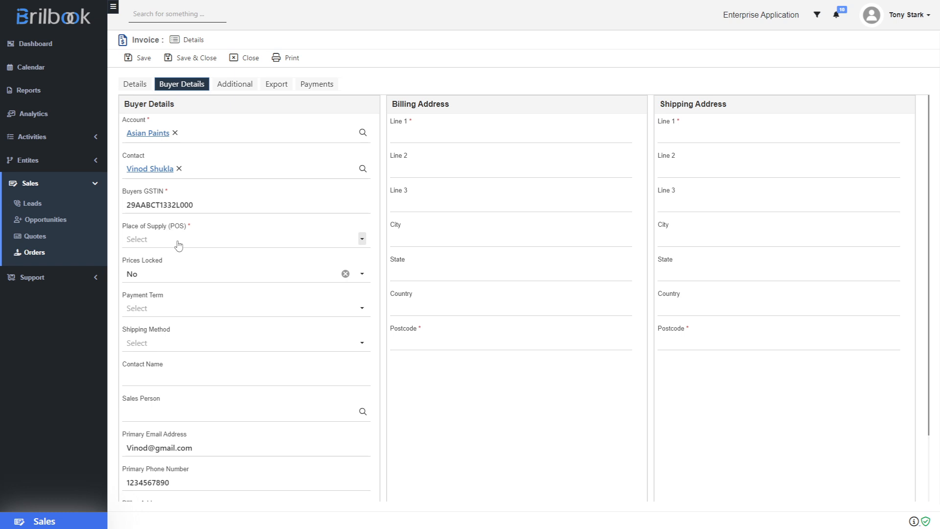
left_click(178, 245)
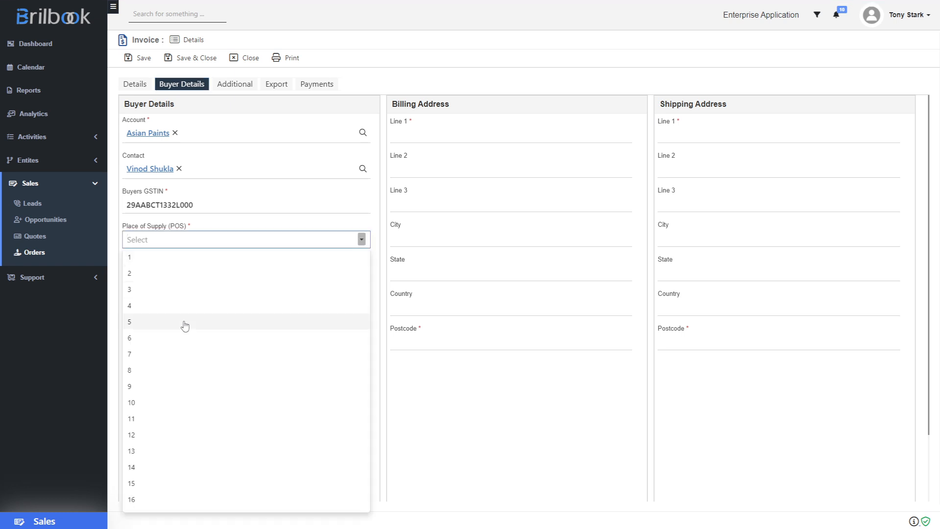
scroll(186, 428, "down", 5)
left_click(164, 465)
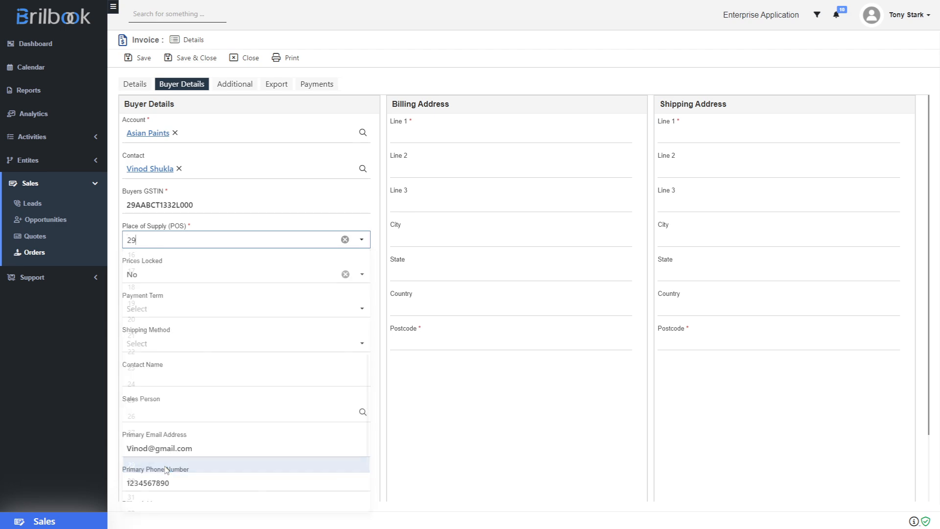
left_click(148, 310)
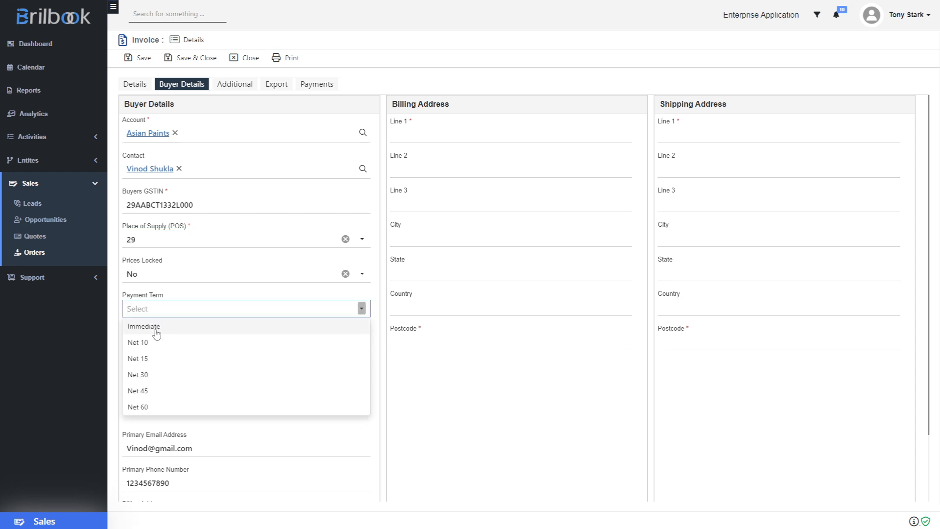
left_click(158, 359)
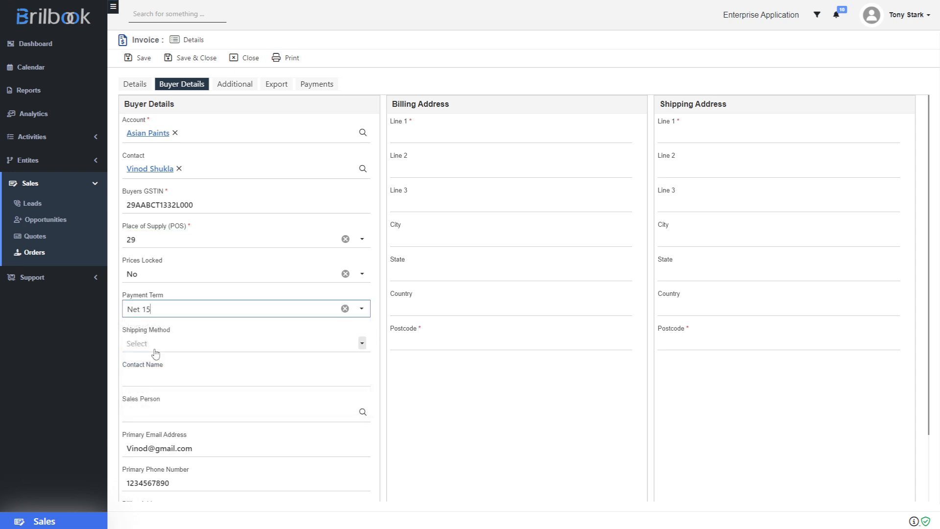
left_click(158, 347)
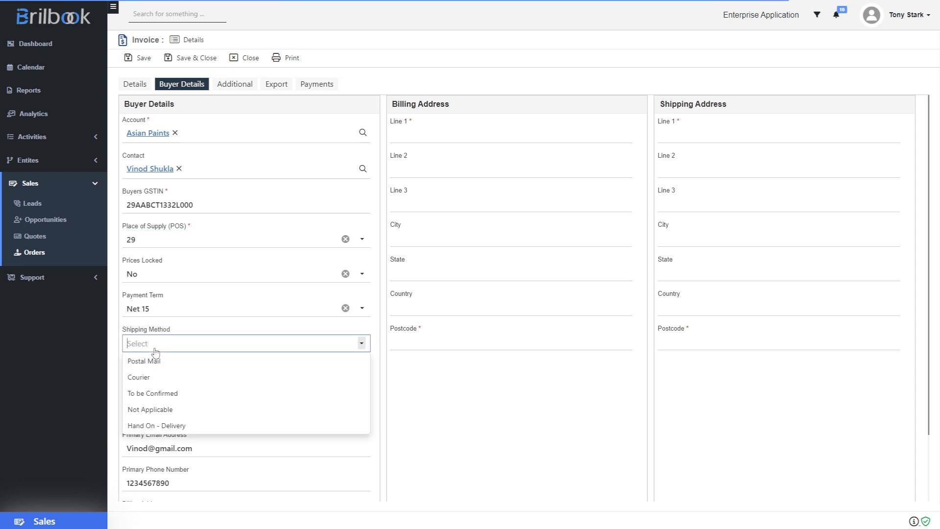
left_click(157, 393)
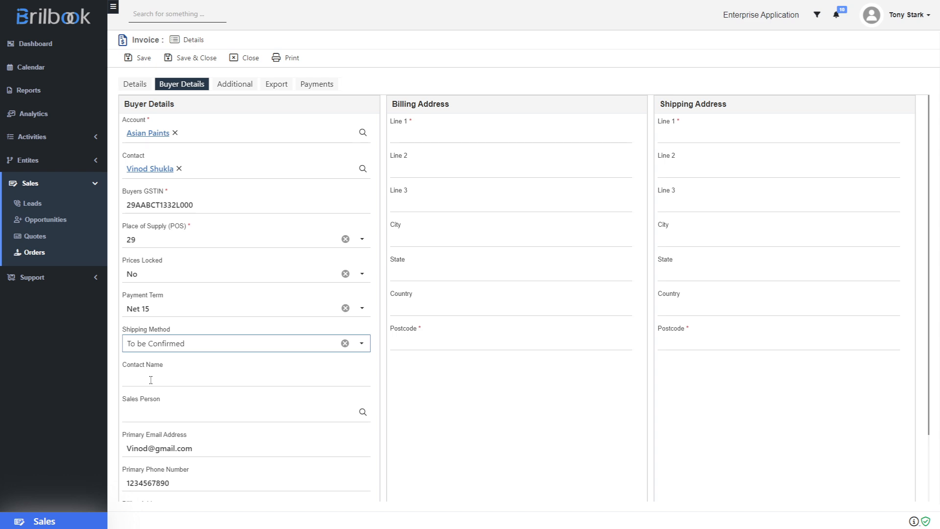
- Enter the buyer's contact name and assign a salesperson to the invoice
left_click(151, 380)
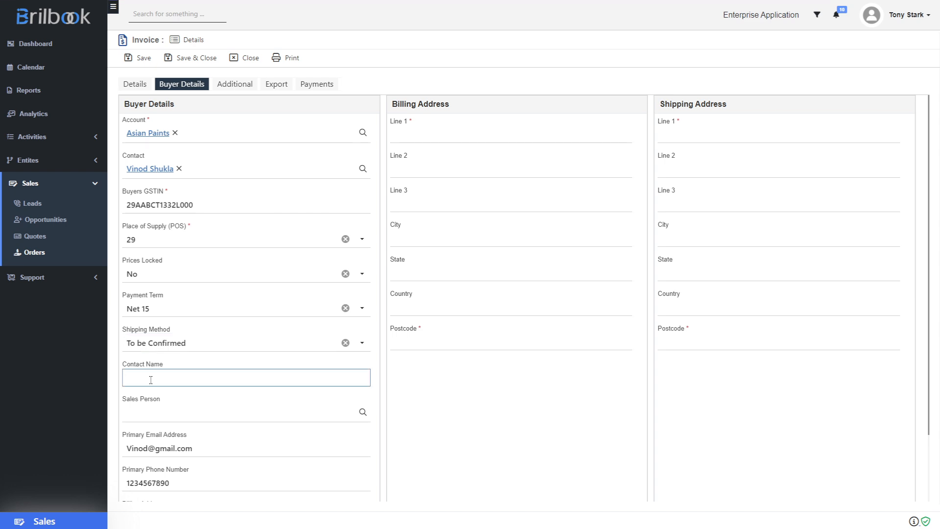
left_click(160, 418)
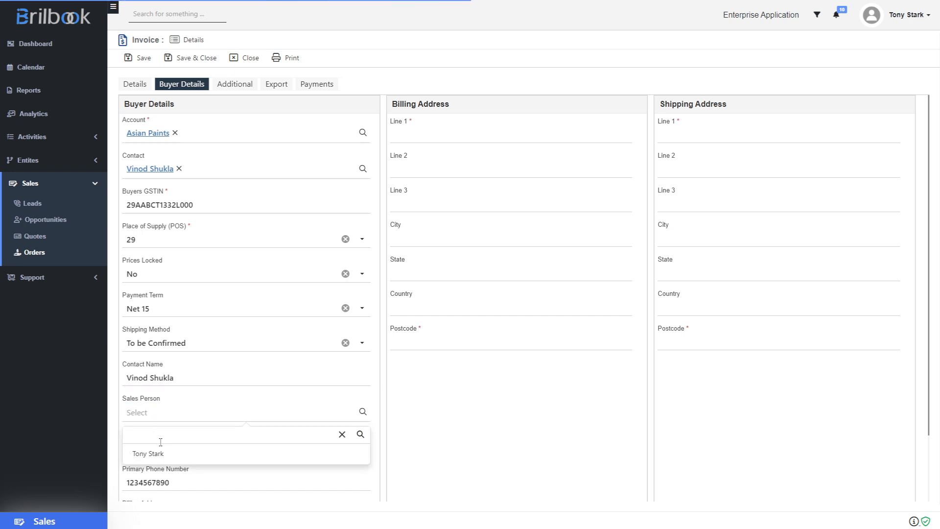
left_click(164, 451)
- Use Plot No. 81/97 as both the billing and shipping address
scroll(289, 453, "down", 2)
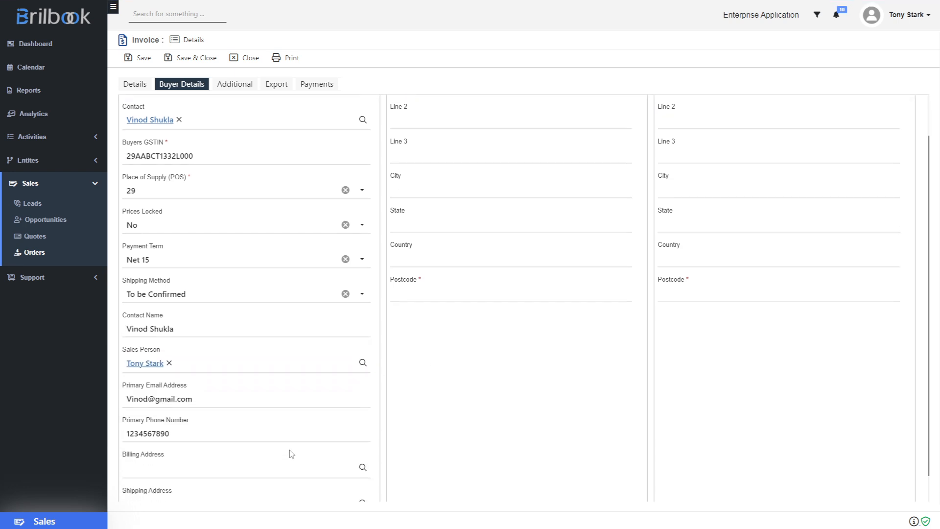
left_click(159, 442)
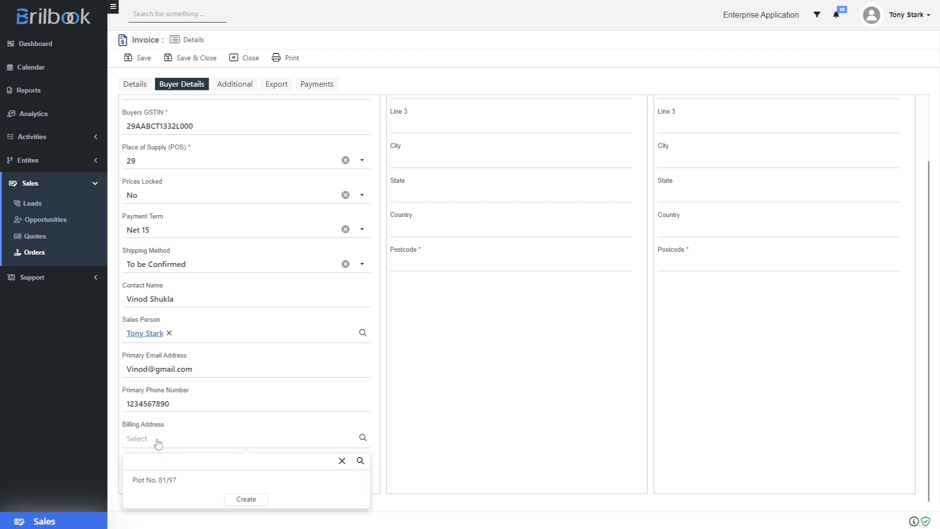
left_click(142, 480)
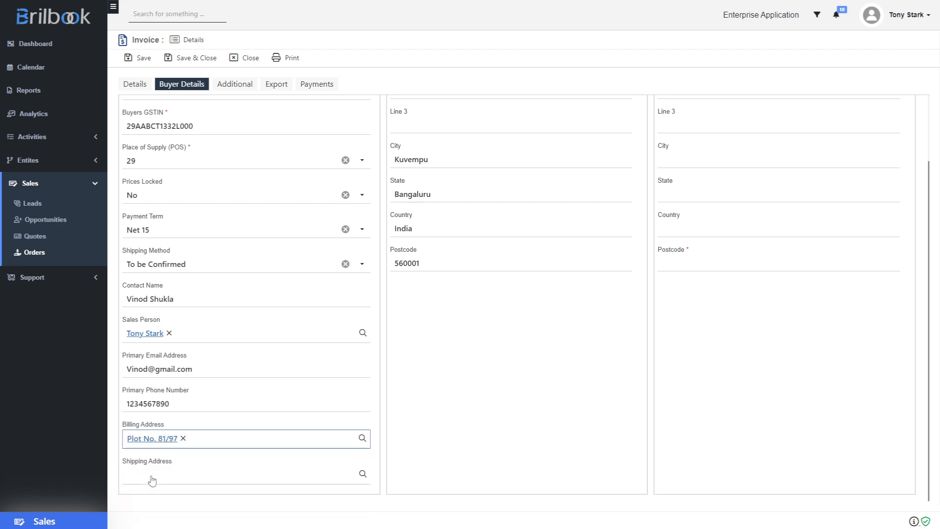
left_click(152, 476)
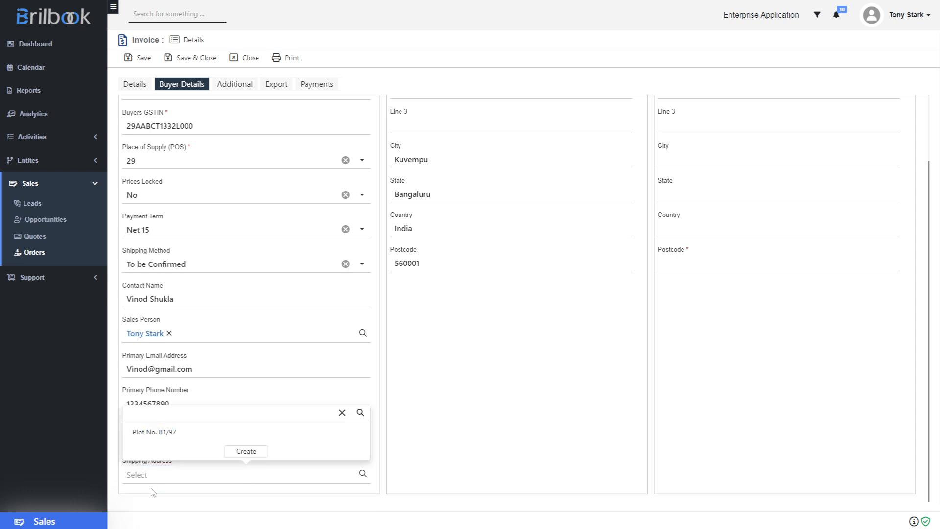
left_click(179, 441)
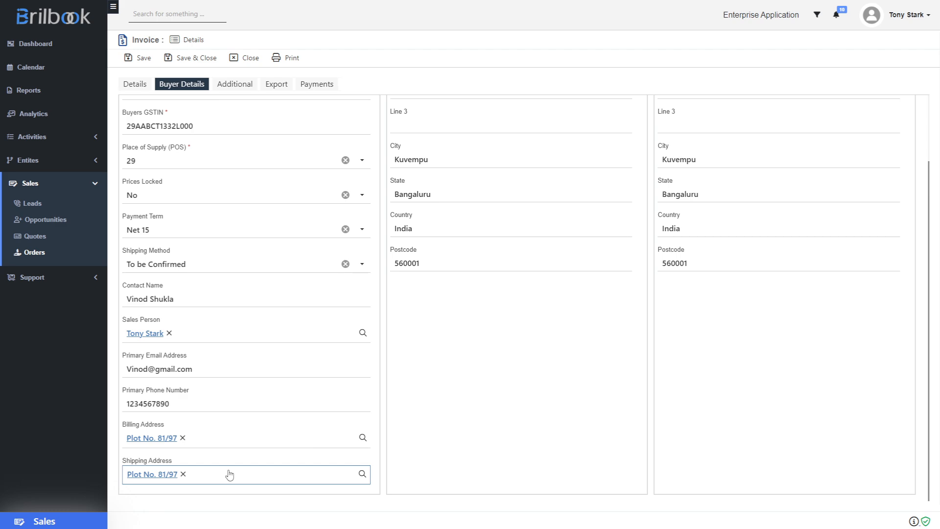
scroll(484, 428, "up", 2)
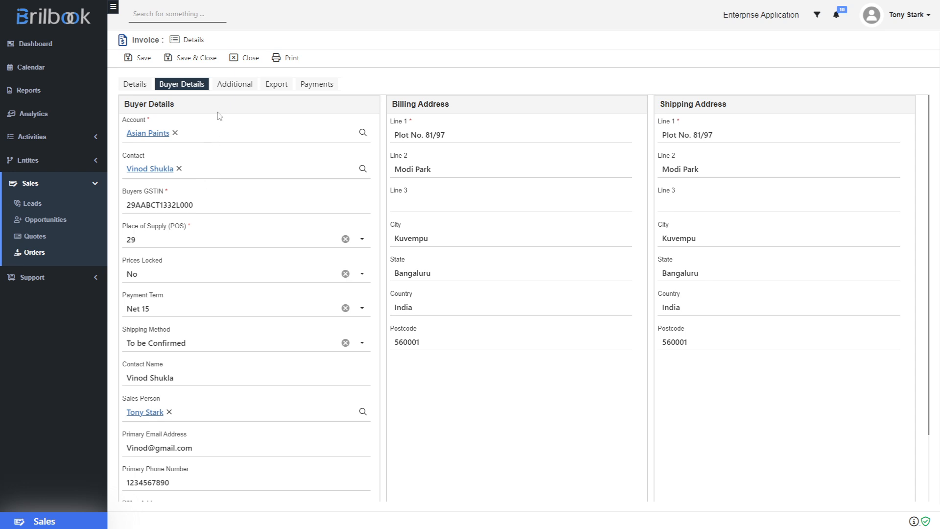
left_click(229, 87)
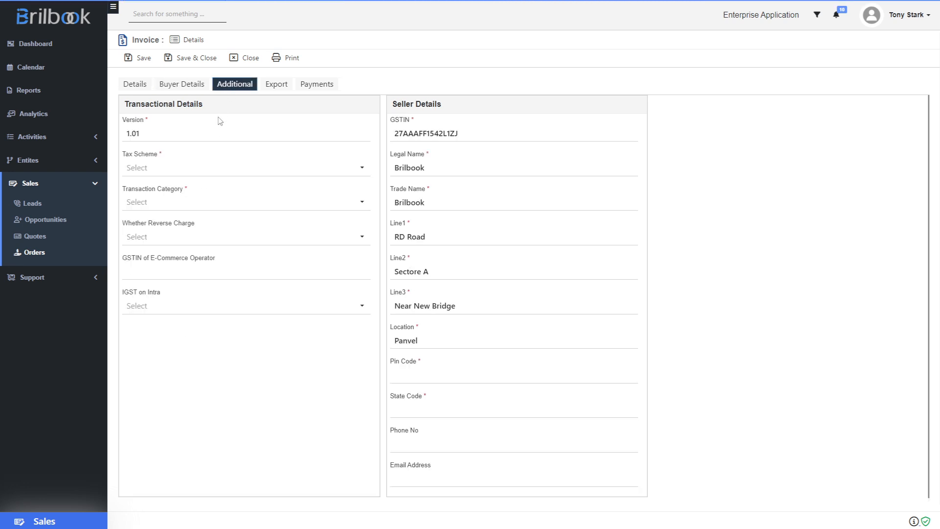
- Choose GST as the tax scheme and B2B as the transaction category
left_click(147, 171)
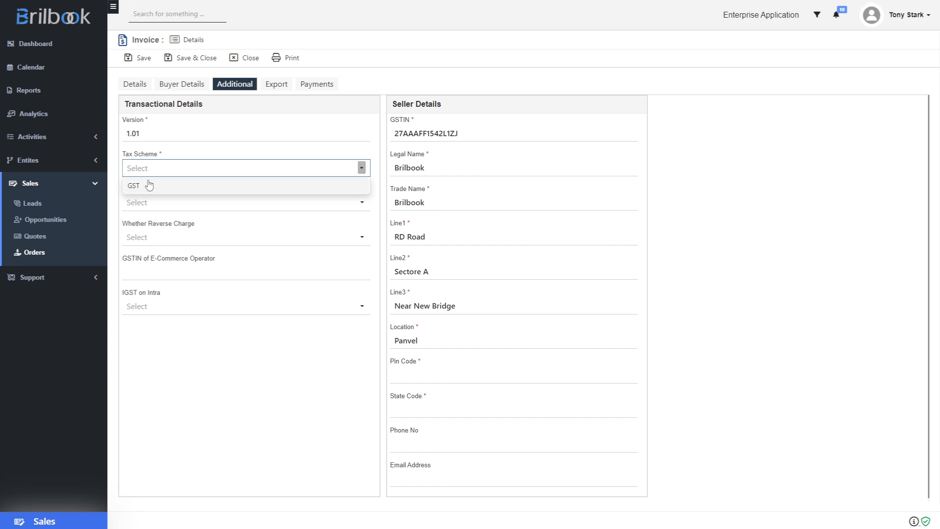
left_click(149, 186)
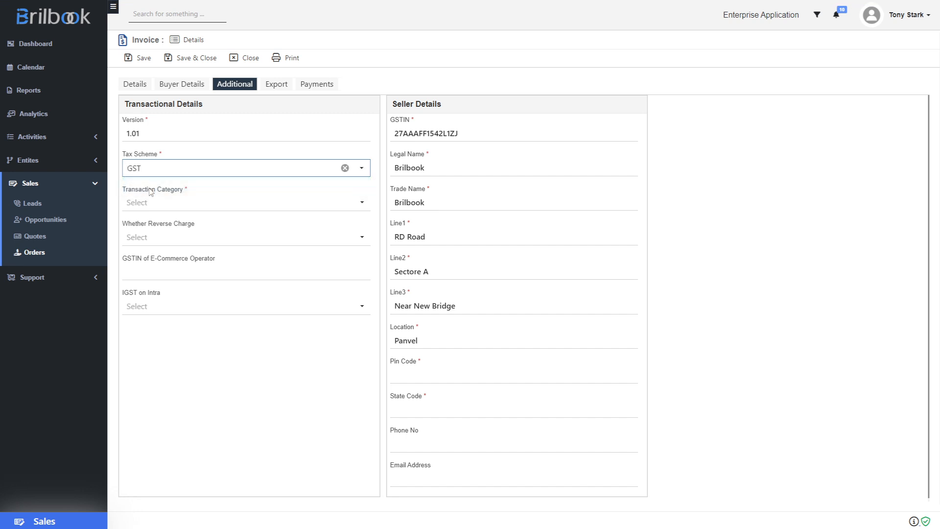
left_click(151, 203)
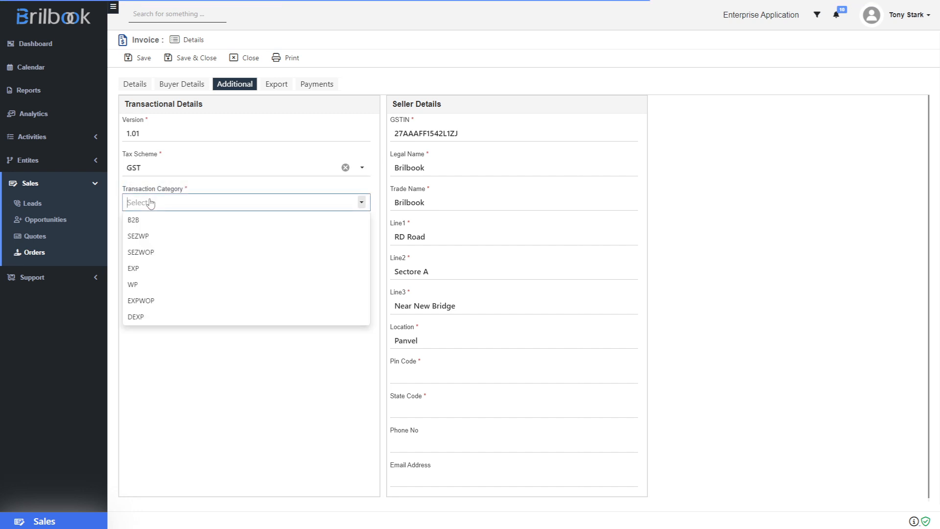
left_click(150, 221)
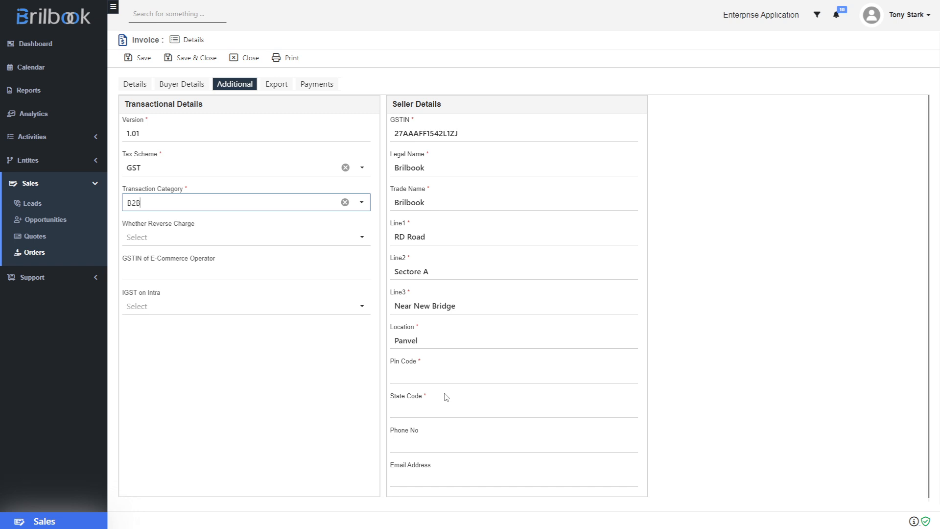
left_click(422, 371)
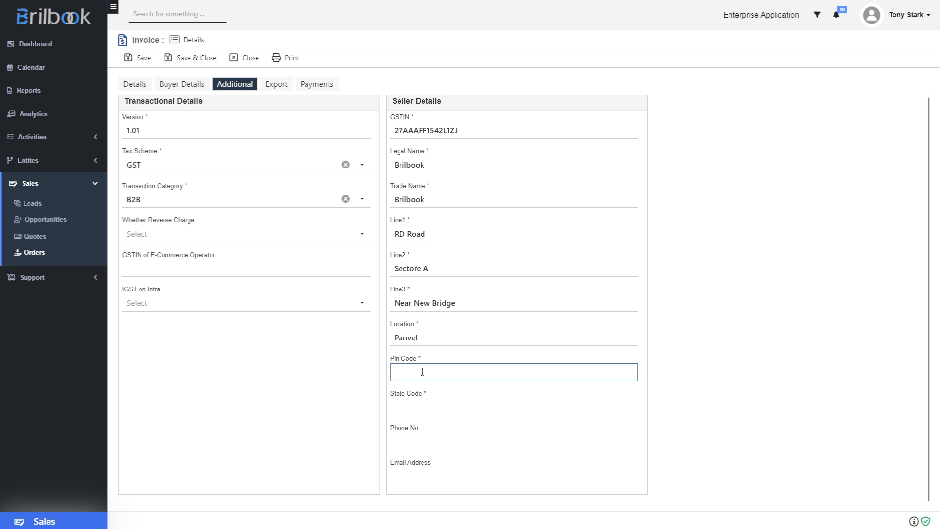
- In Seller Details, enter pin code 410206, state code 27, the seller's phone number and e-mail
type("410206")
left_click(403, 406)
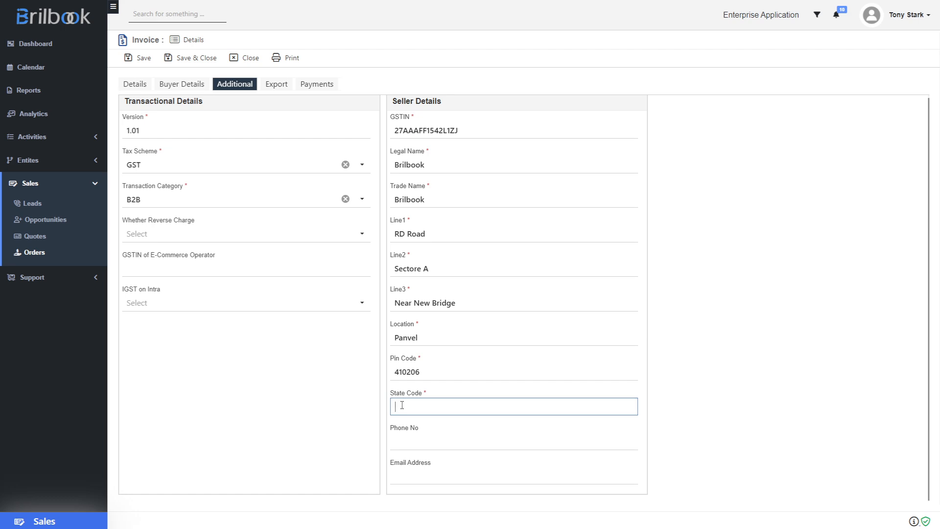
type("27")
left_click(411, 437)
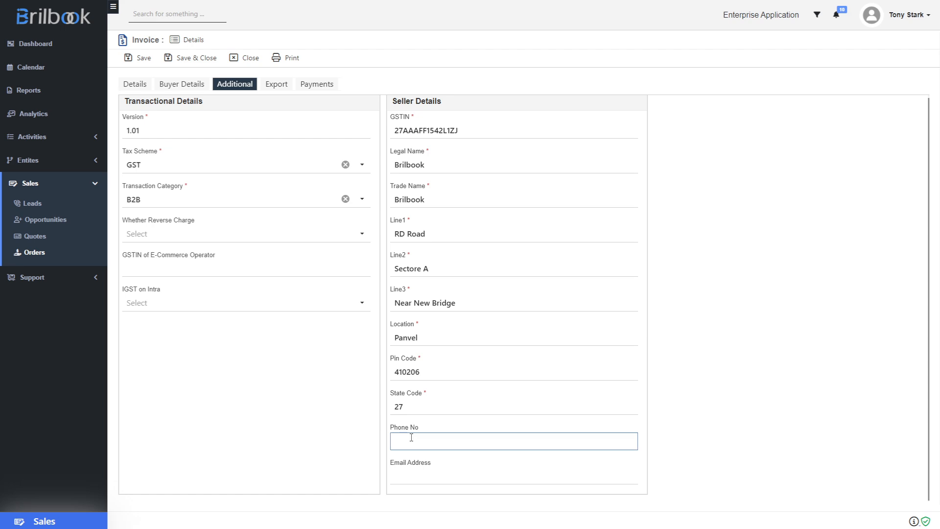
type("1234567890")
left_click(405, 475)
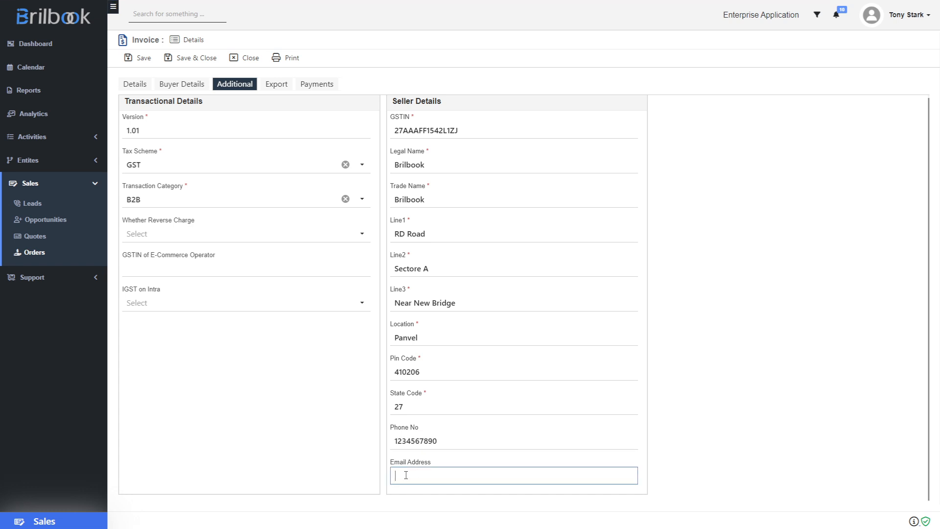
scroll(282, 416, "up", 1)
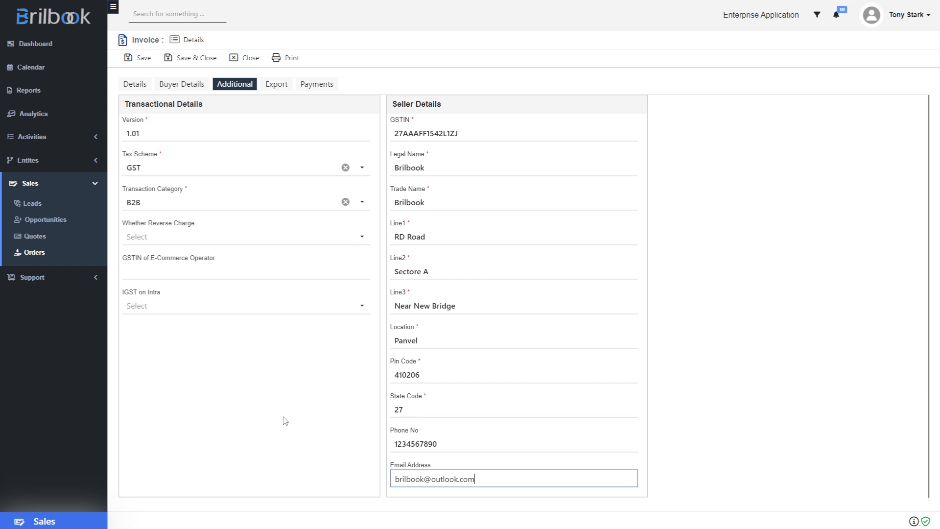
- On the Export tab, choose Asian Paints as the dispatch account
left_click(278, 88)
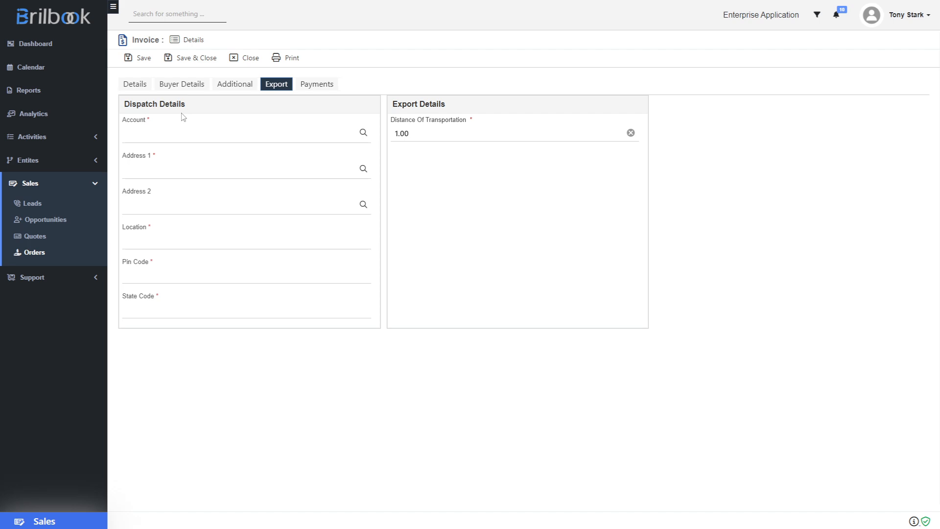
left_click(171, 141)
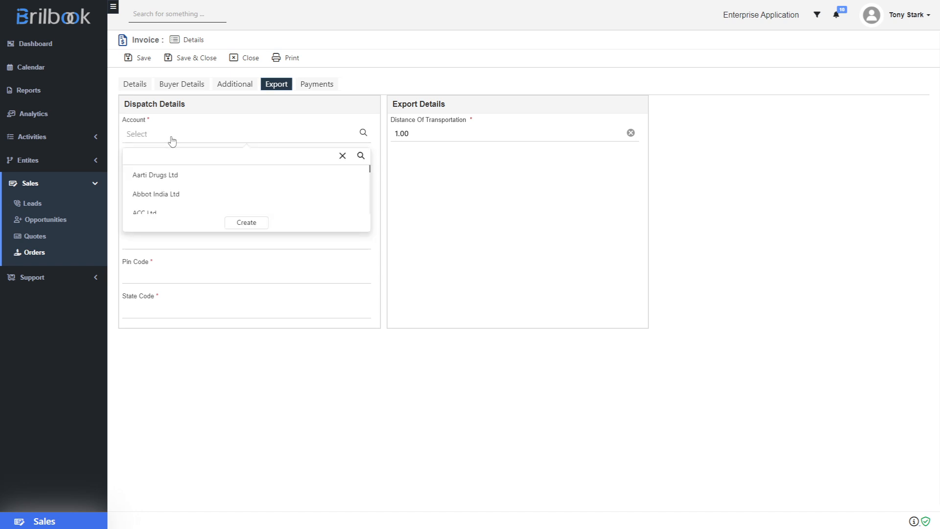
scroll(174, 182, "down", 1)
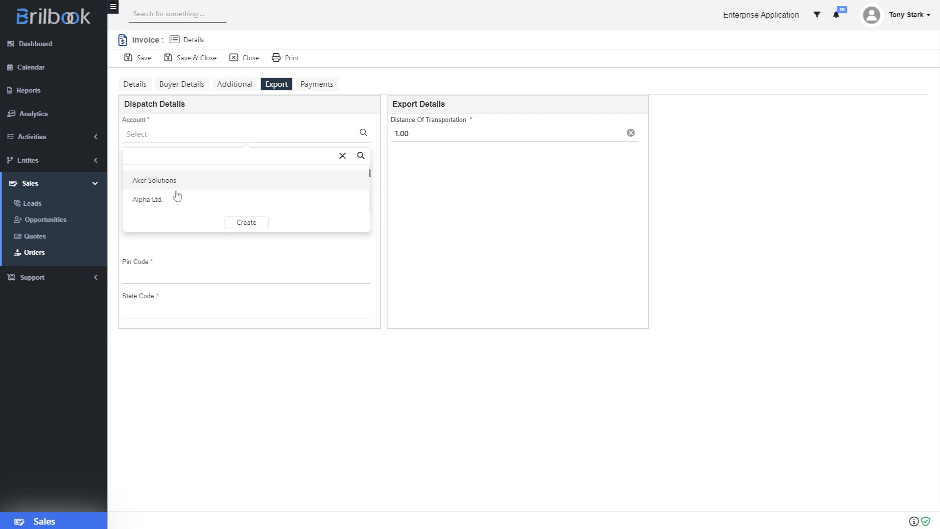
scroll(177, 196, "down", 1)
scroll(174, 192, "down", 2)
left_click(168, 182)
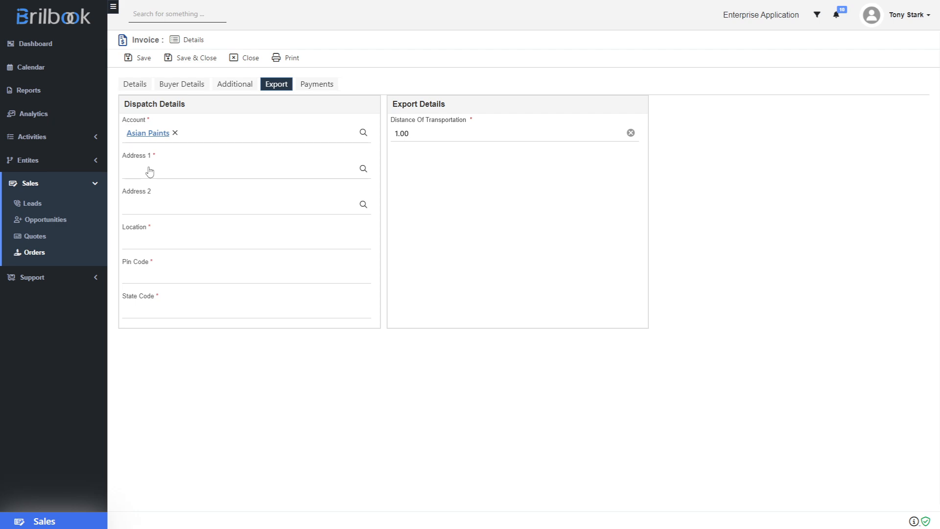
- Set both dispatch Address 1 and Address 2 to Plot No. 81/97
left_click(150, 171)
left_click(145, 187)
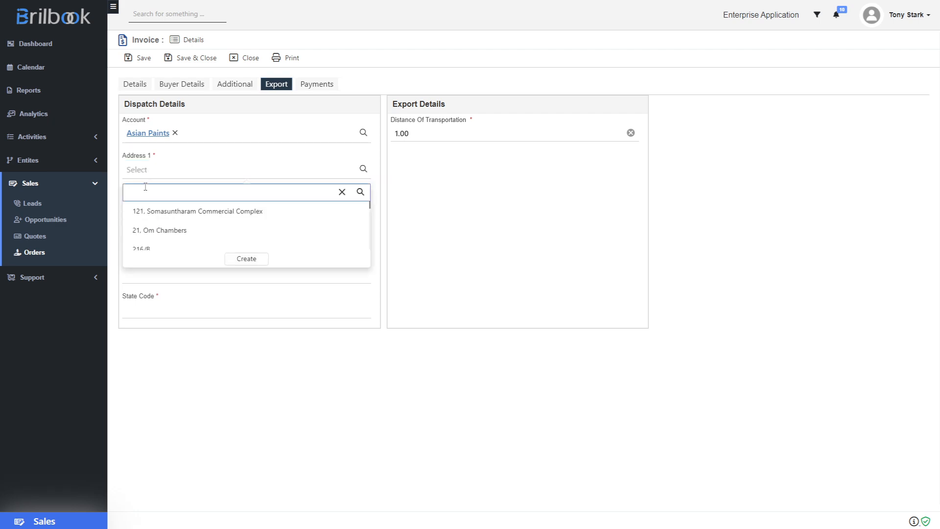
type("81")
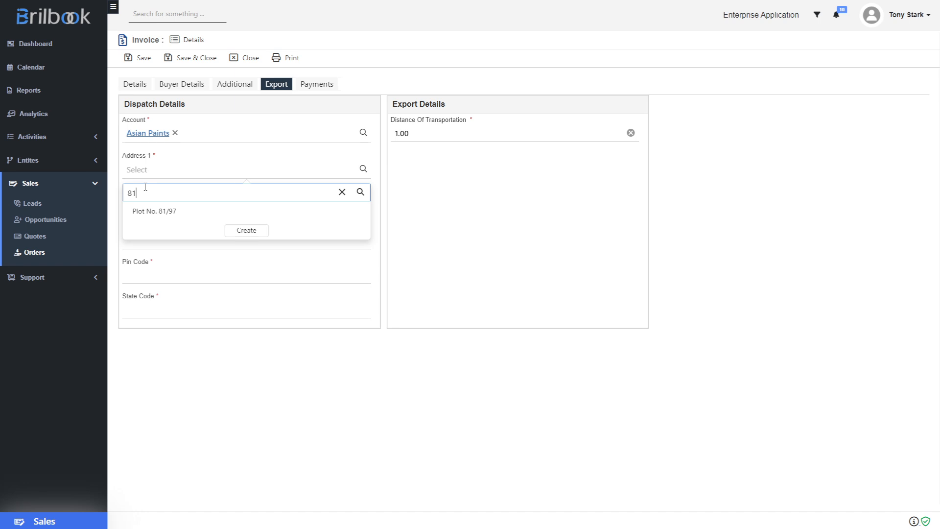
left_click(159, 212)
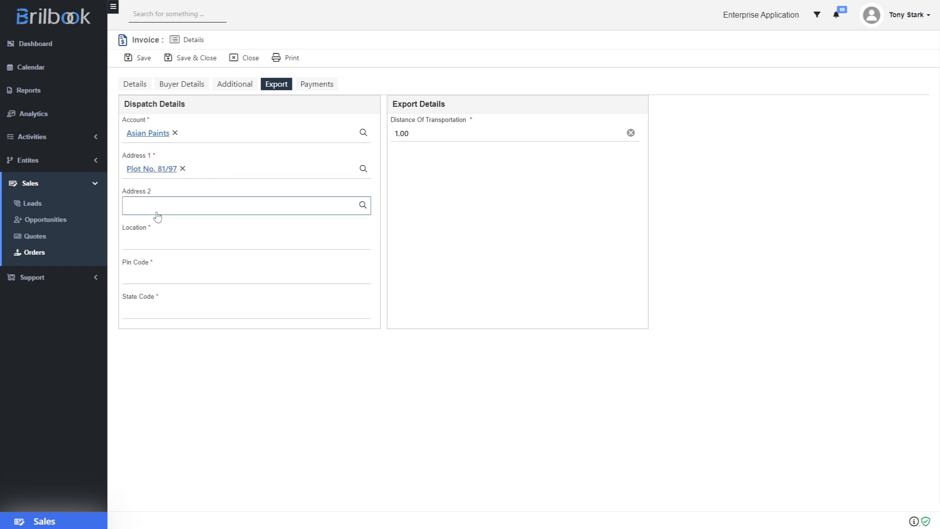
left_click(157, 216)
left_click(162, 224)
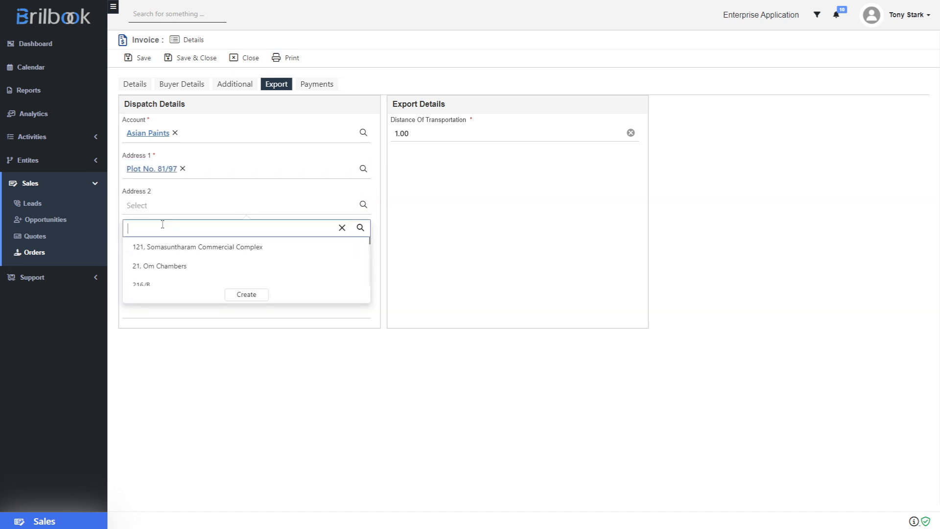
type("81")
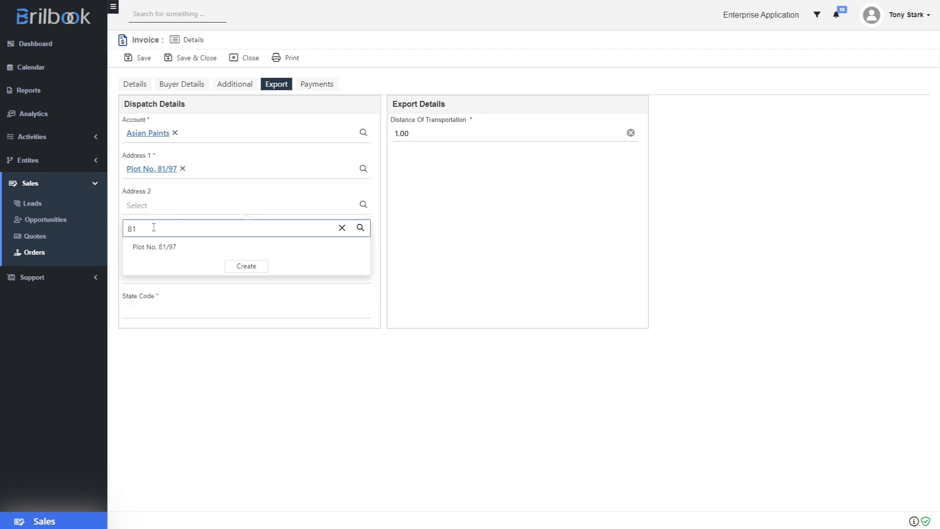
left_click(147, 247)
- Enter dispatch location Kuvempu, pin code 560001 and state code 29
left_click(151, 246)
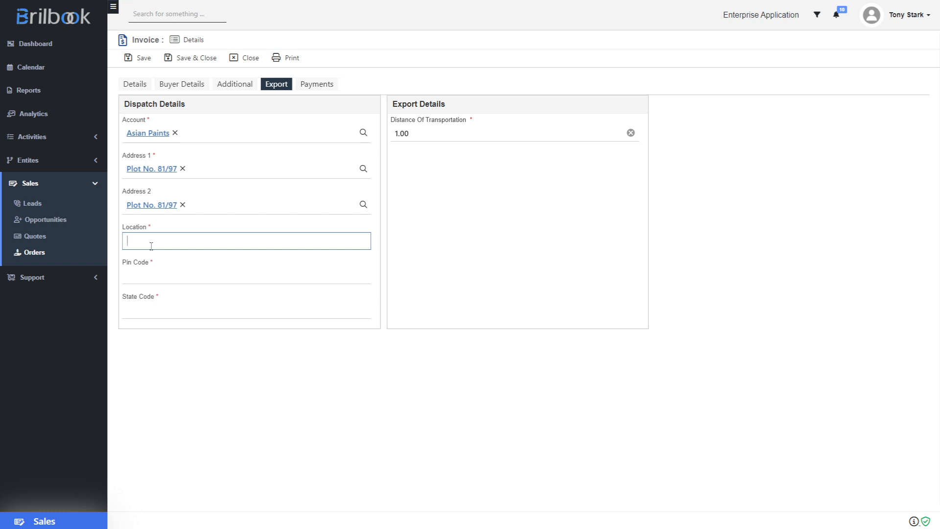
left_click(139, 243)
type("Kuvempu")
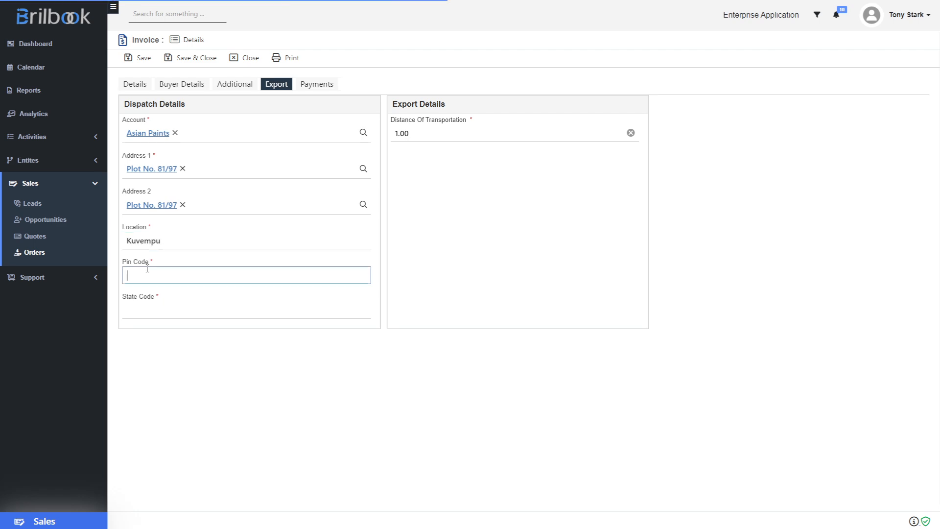
left_click(147, 270)
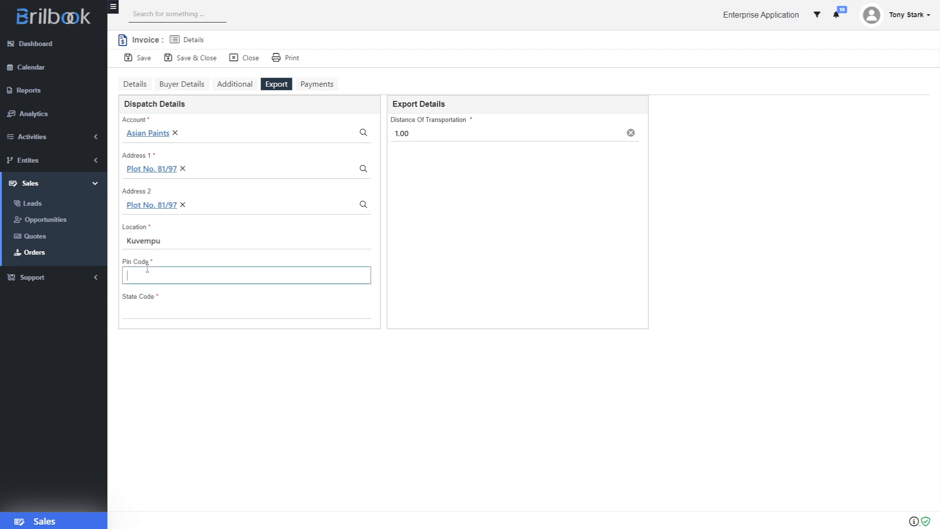
type("560001")
left_click(142, 311)
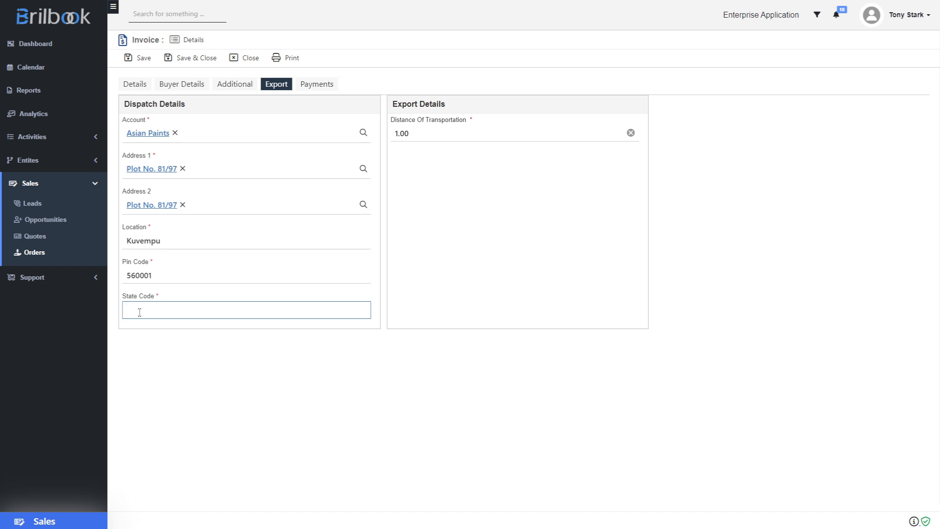
type("29")
- Save the invoice as INV0002 and view its five associated terms
left_click(143, 60)
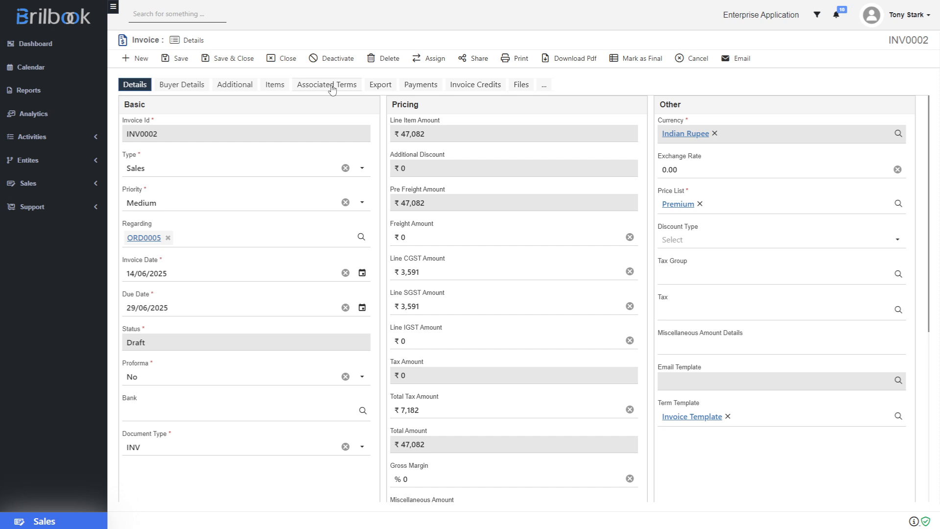
left_click(332, 89)
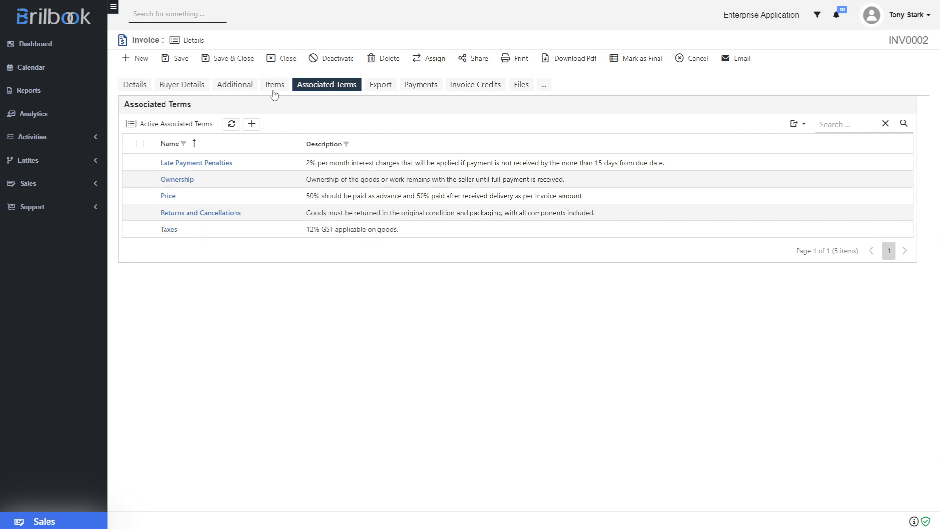
- Review INV0002's ball bearing line item and mark the invoice as Final
left_click(272, 88)
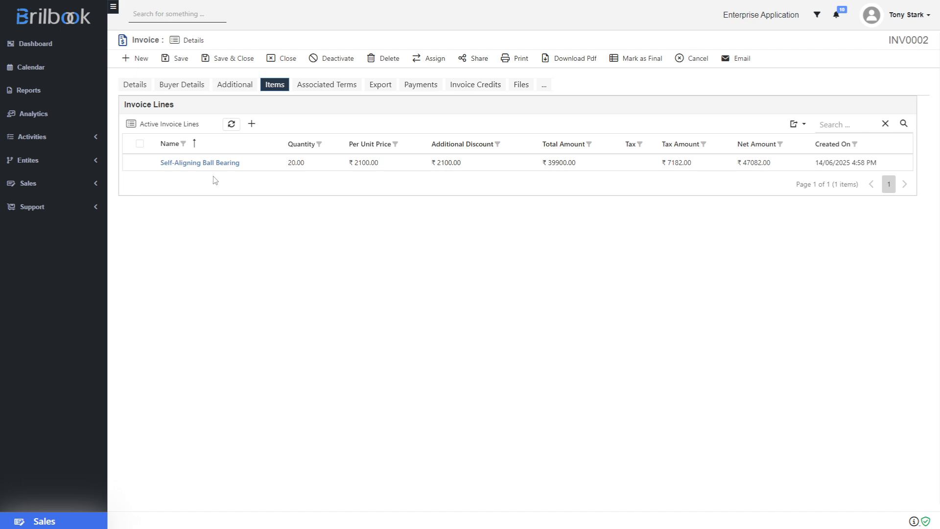
left_click(631, 67)
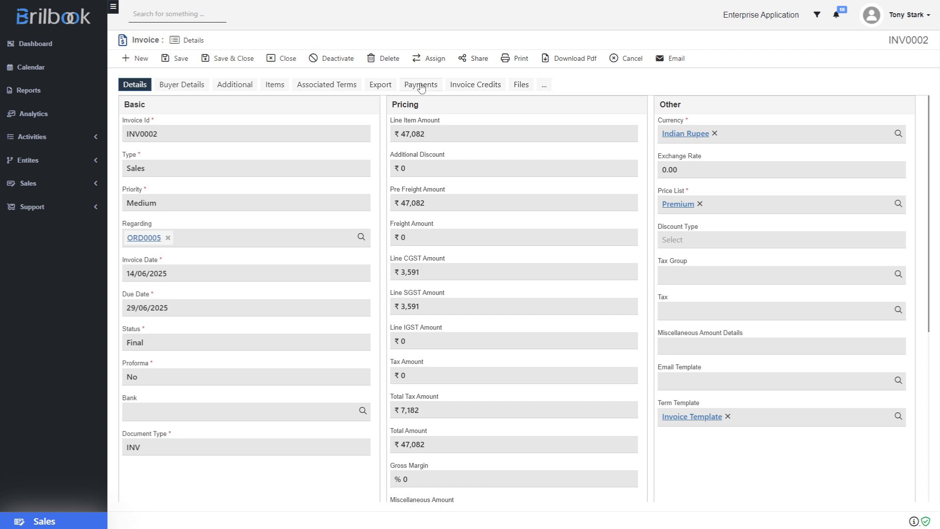
- Create a new invoice payment for INV0002 using the full Invoice Payment form
left_click(421, 87)
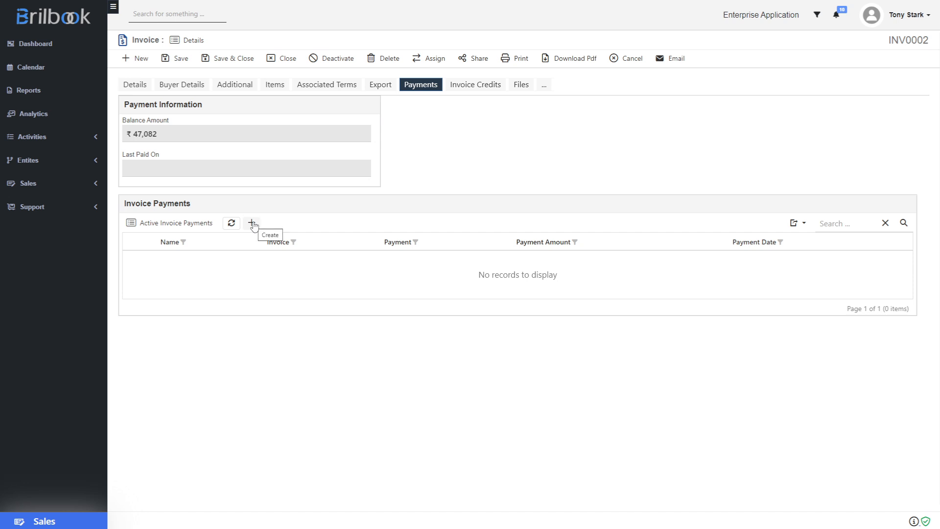
left_click(253, 224)
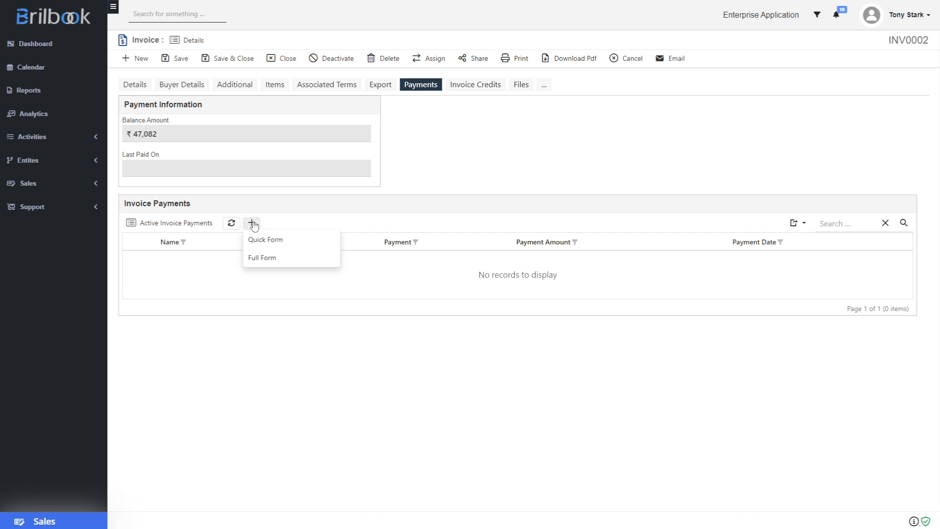
left_click(257, 258)
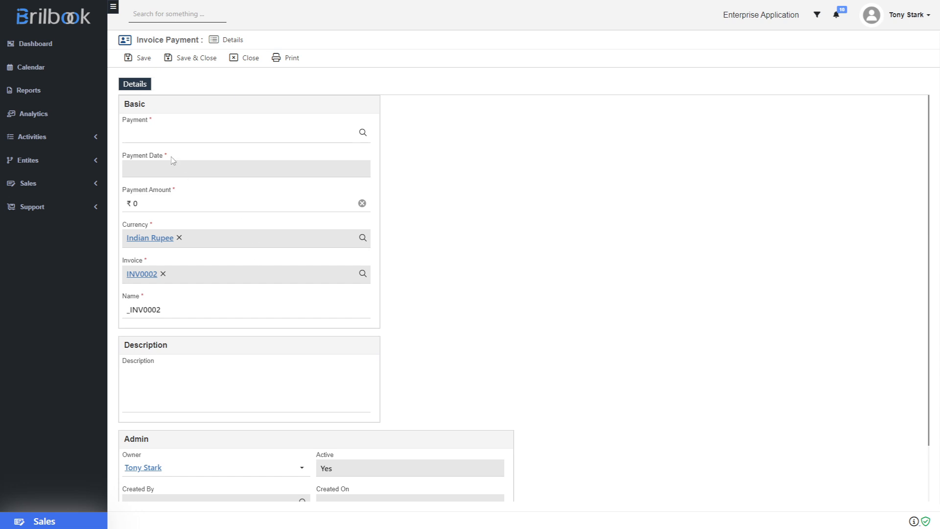
- Start a new payment from the payment lookup, dated 14/06/2025 with direction Incoming
left_click(164, 142)
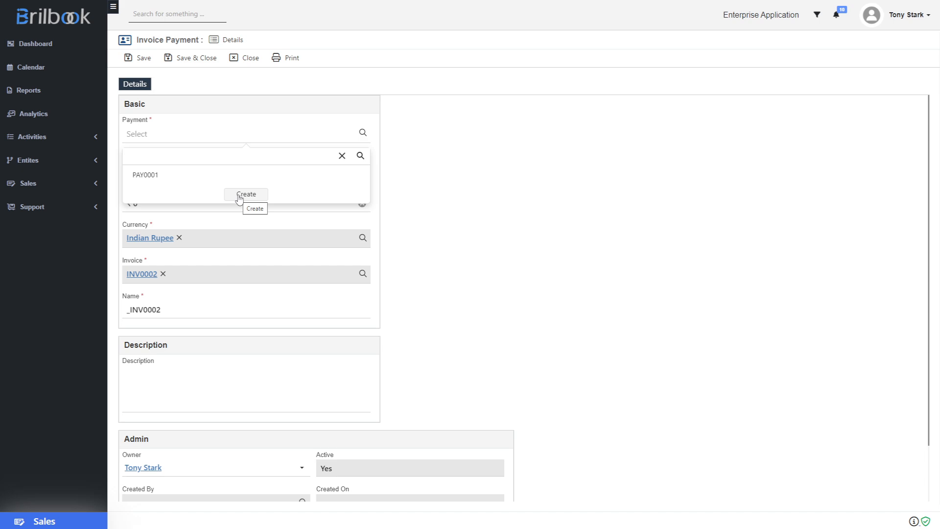
left_click(239, 196)
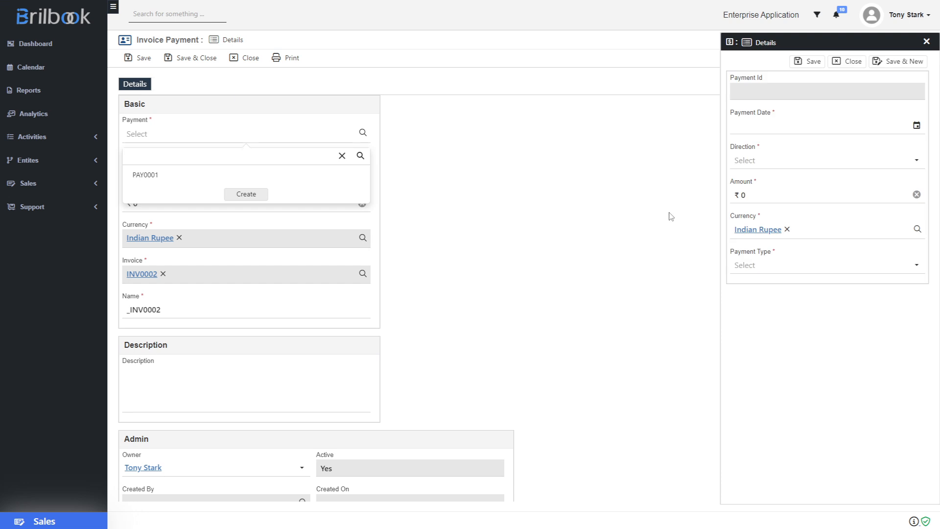
left_click(916, 126)
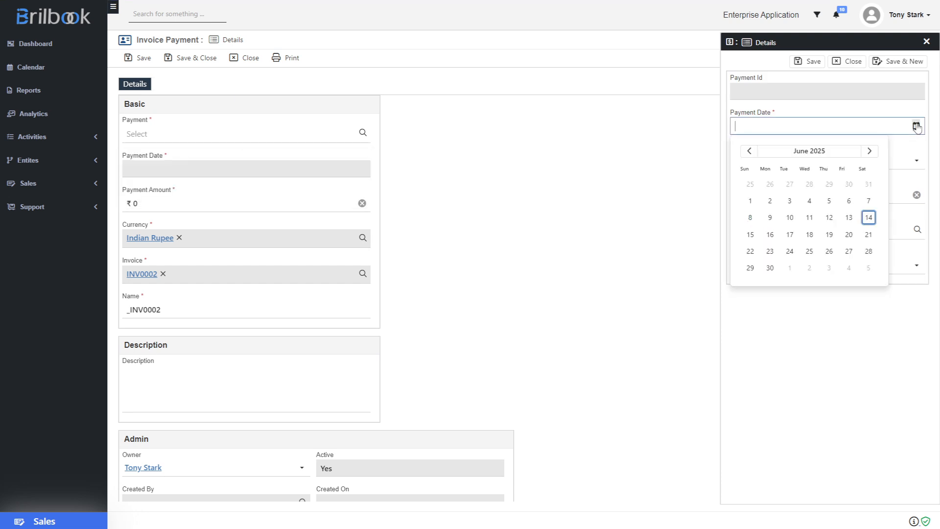
left_click(869, 217)
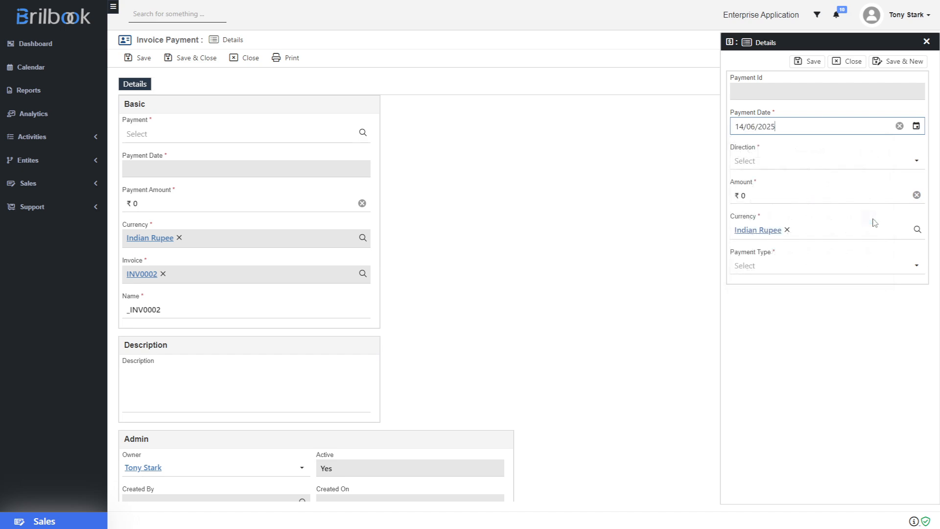
left_click(778, 166)
left_click(771, 187)
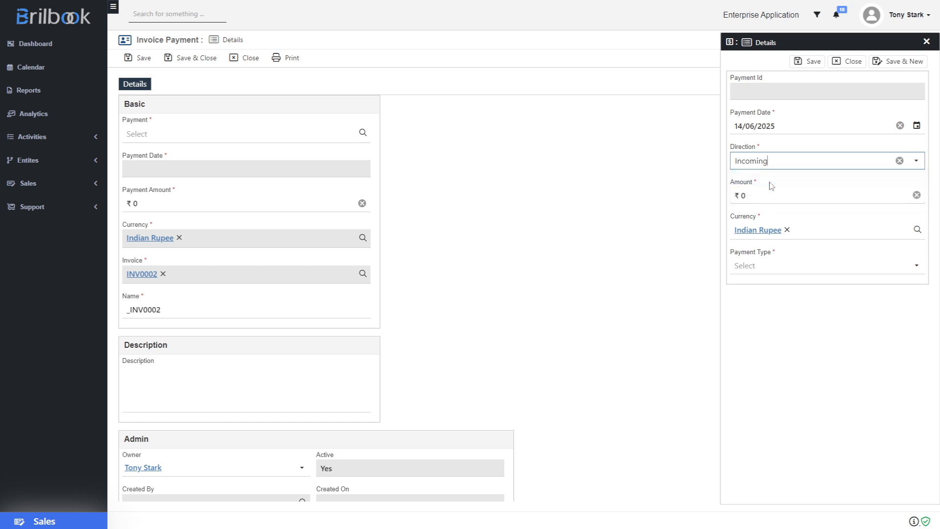
- Enter amount 47,082 with payment type Cash, and save it as PAY0002
left_click(750, 191)
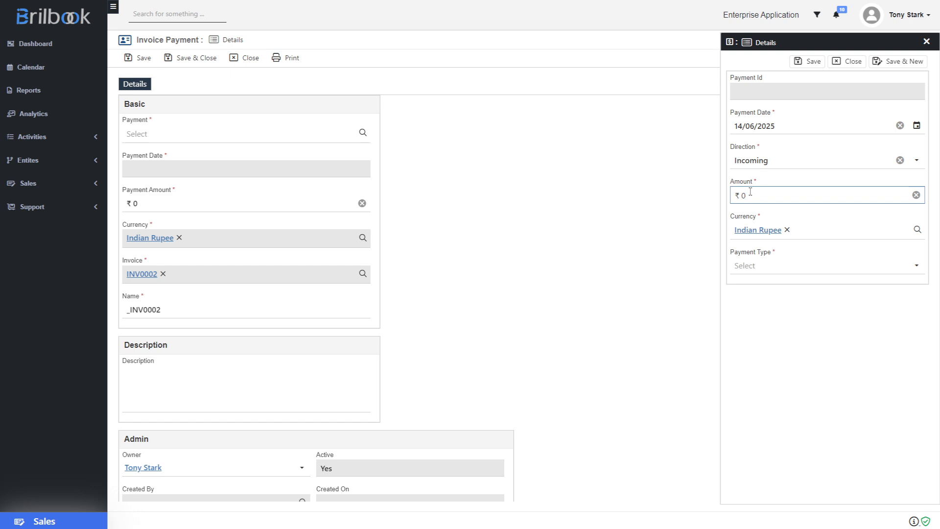
type("47,082")
left_click(756, 269)
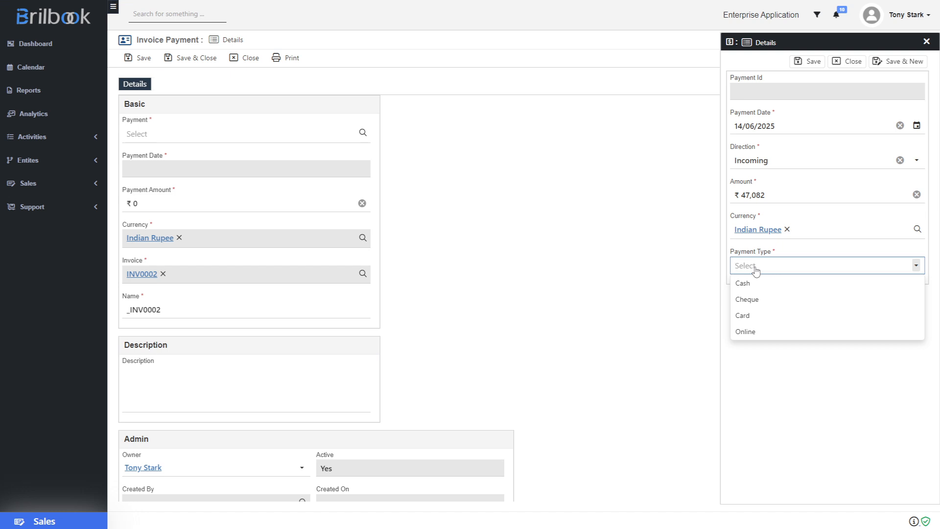
left_click(756, 283)
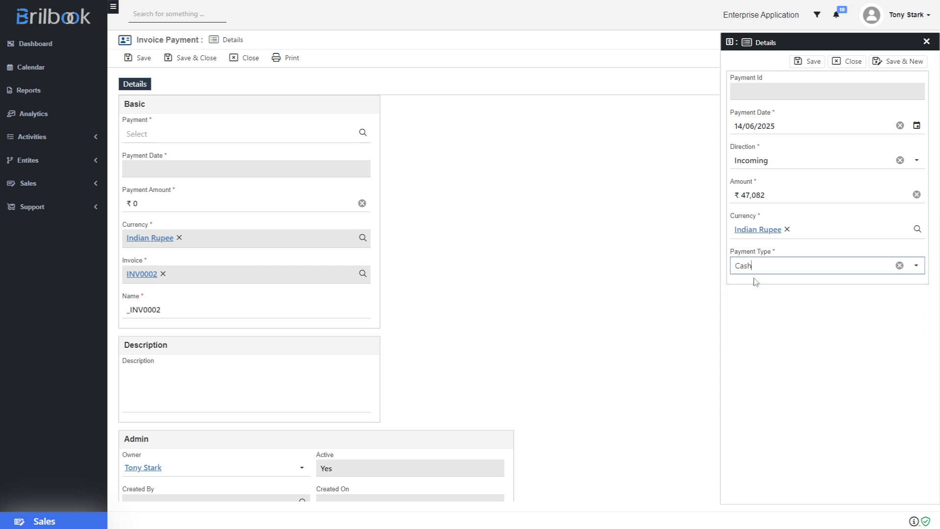
left_click(809, 61)
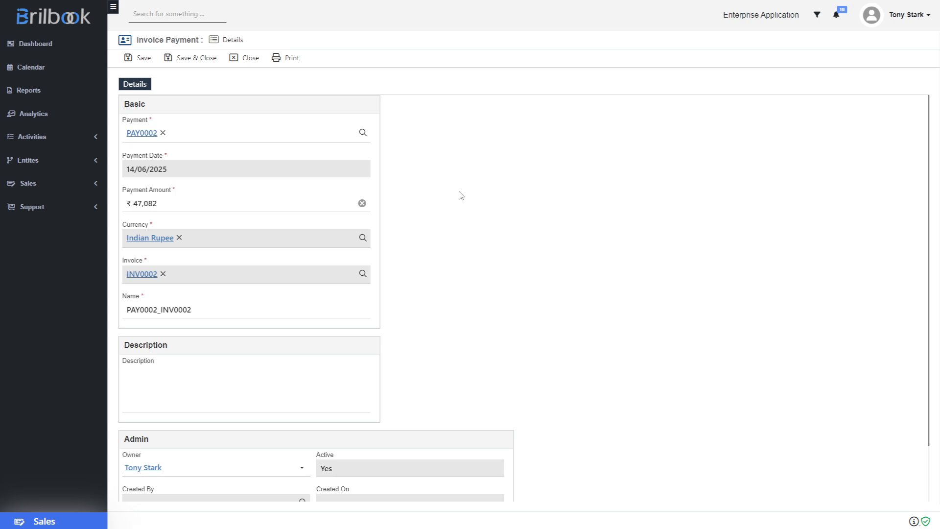
left_click(203, 60)
- Save the invoice payment and return to INV0002's details, now showing Paid status
left_click(202, 61)
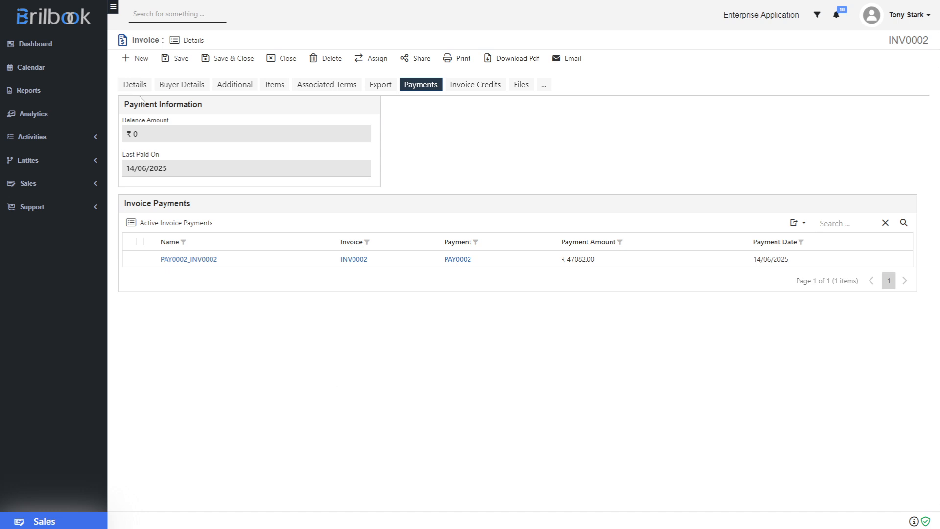
left_click(140, 88)
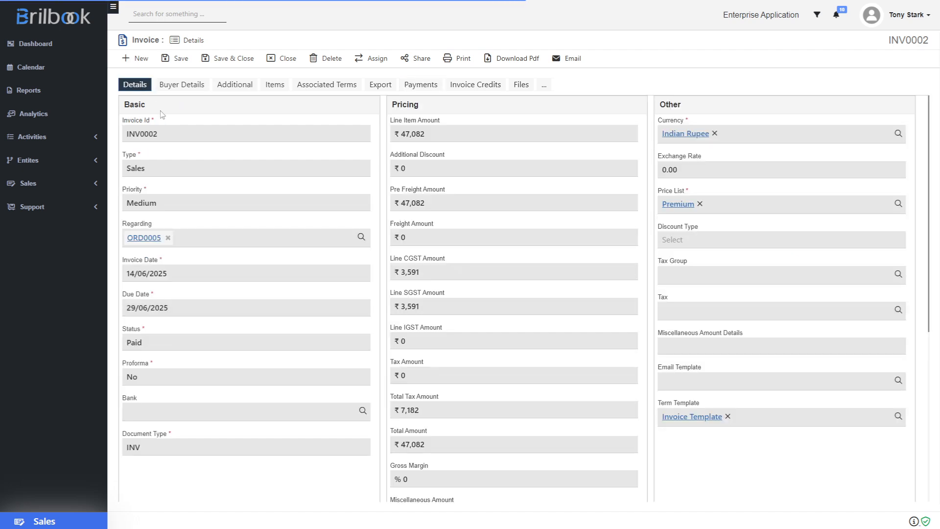